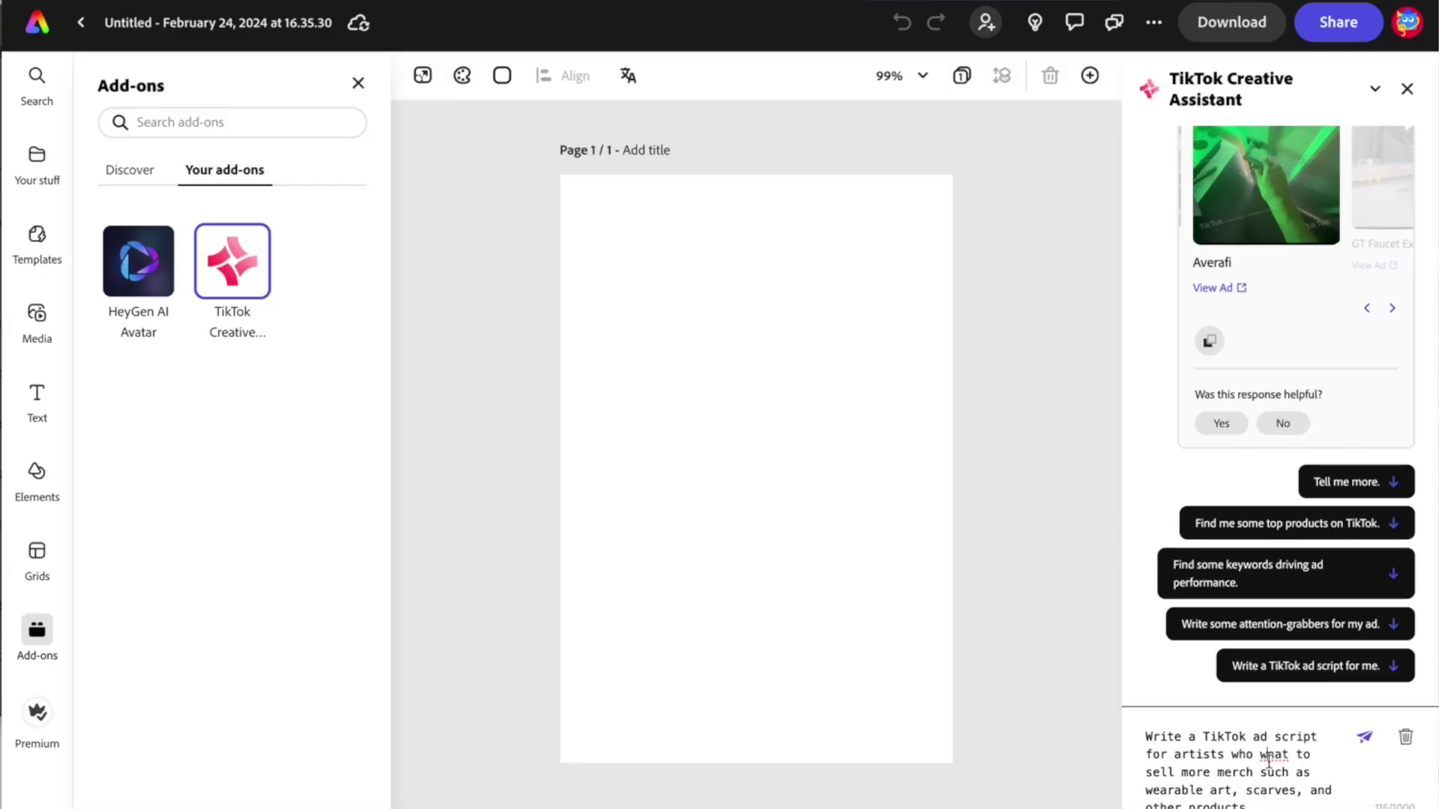
Send the artists' merch ad script request, then request video ad examples based on that script.
left_click(1365, 736)
scroll(1421, 585, "down", 10)
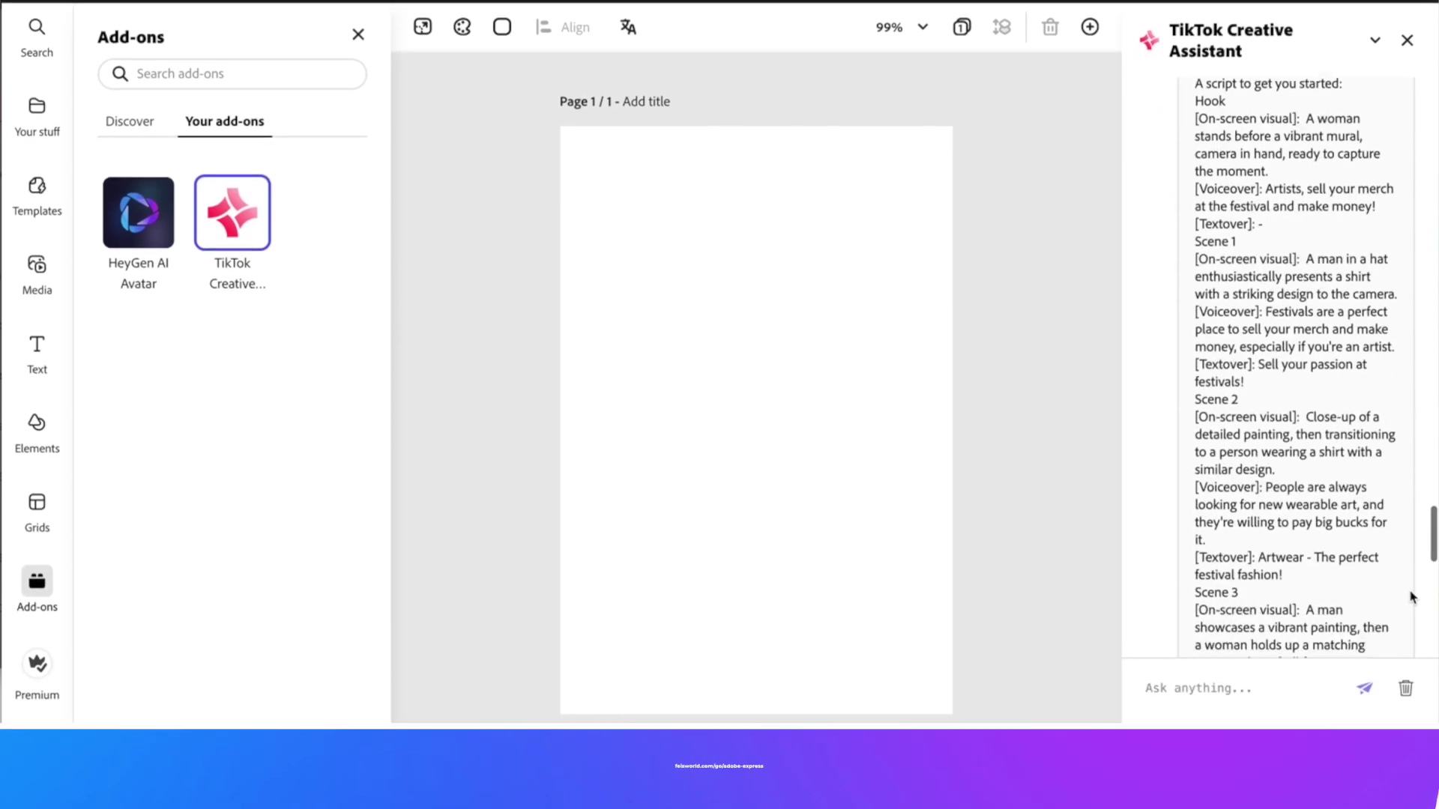
scroll(1395, 427, "down", 8)
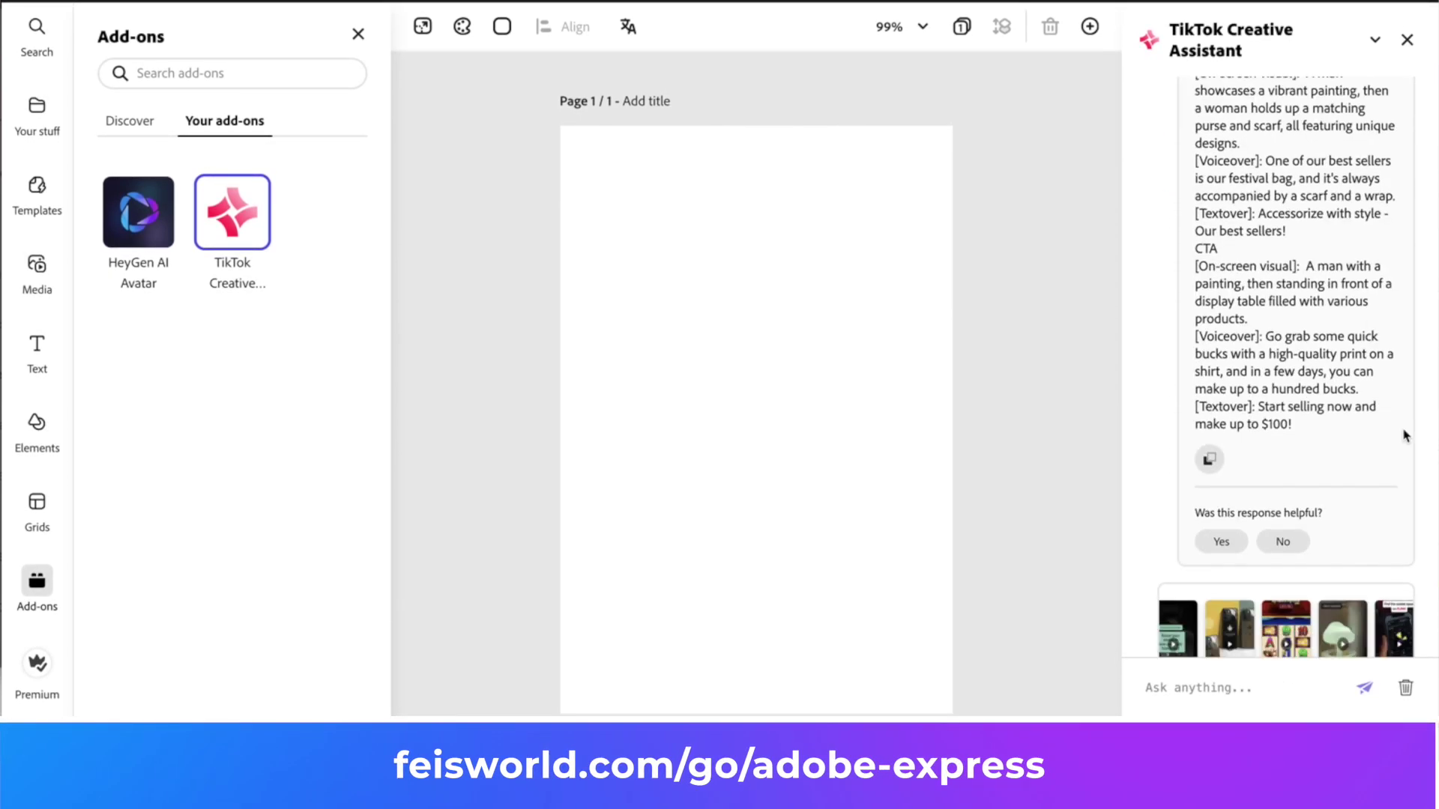
left_click(1387, 341)
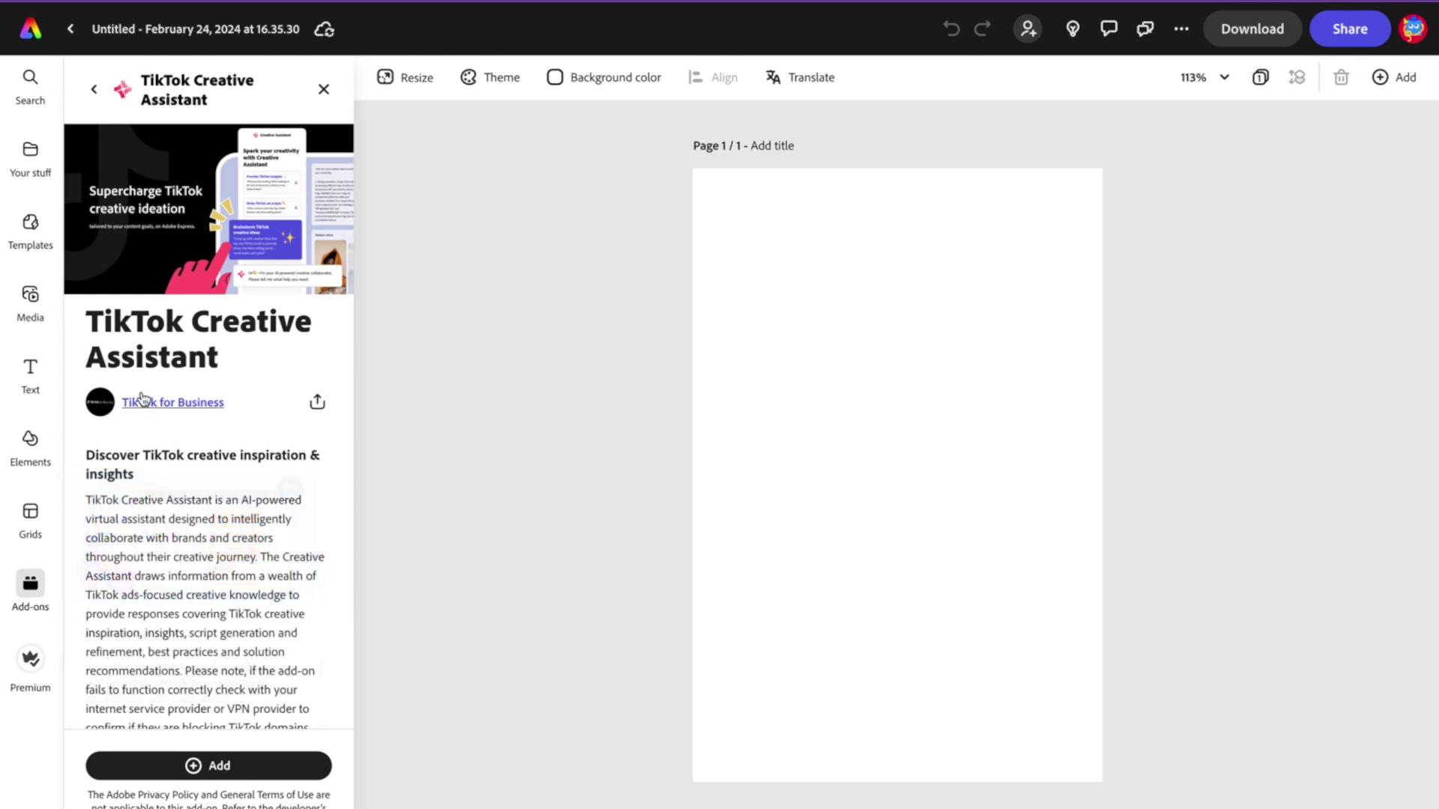
Install the TikTok Creative Assistant add-on and ask it what's trending on TikTok.
scroll(270, 357, "down", 3)
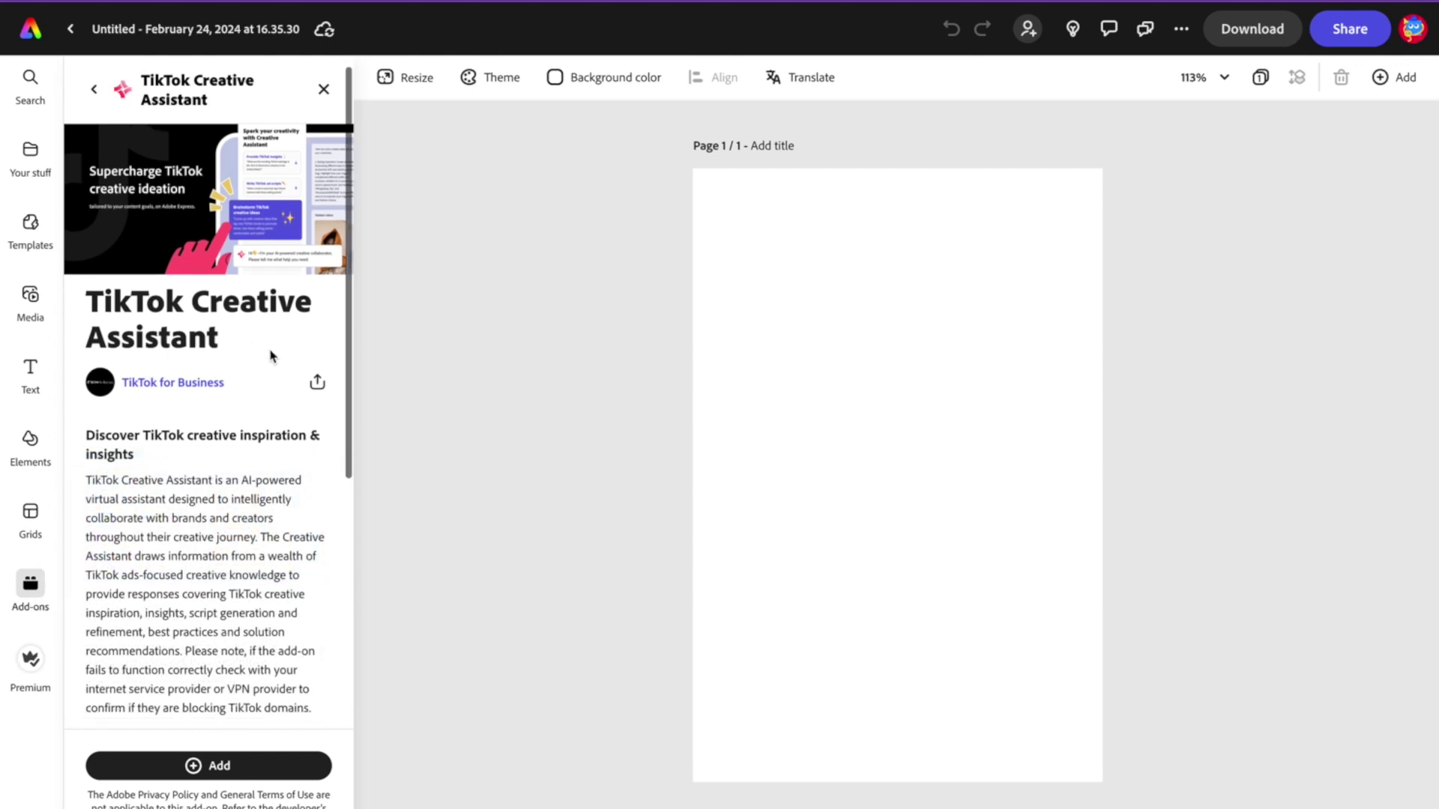
left_click(323, 772)
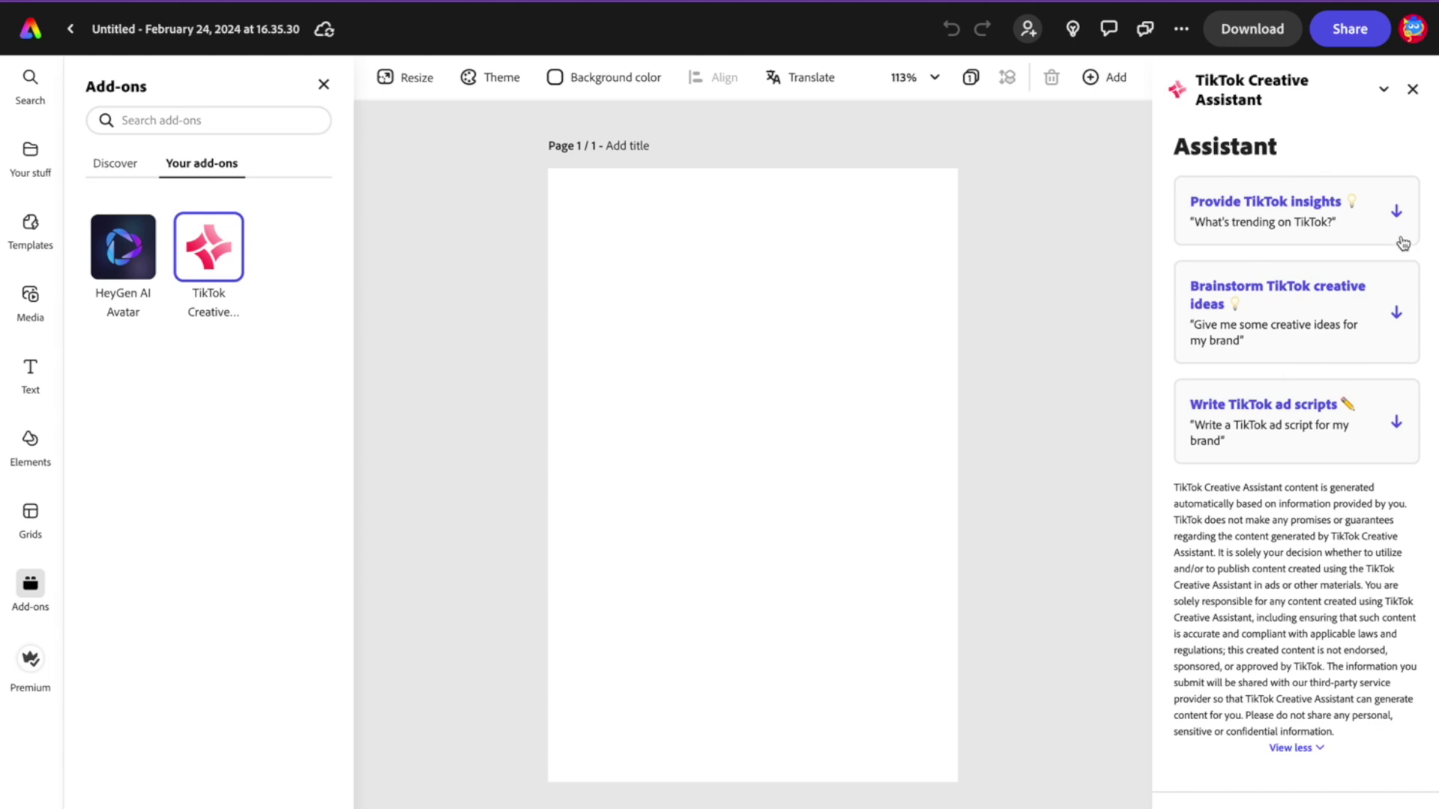
left_click(1299, 206)
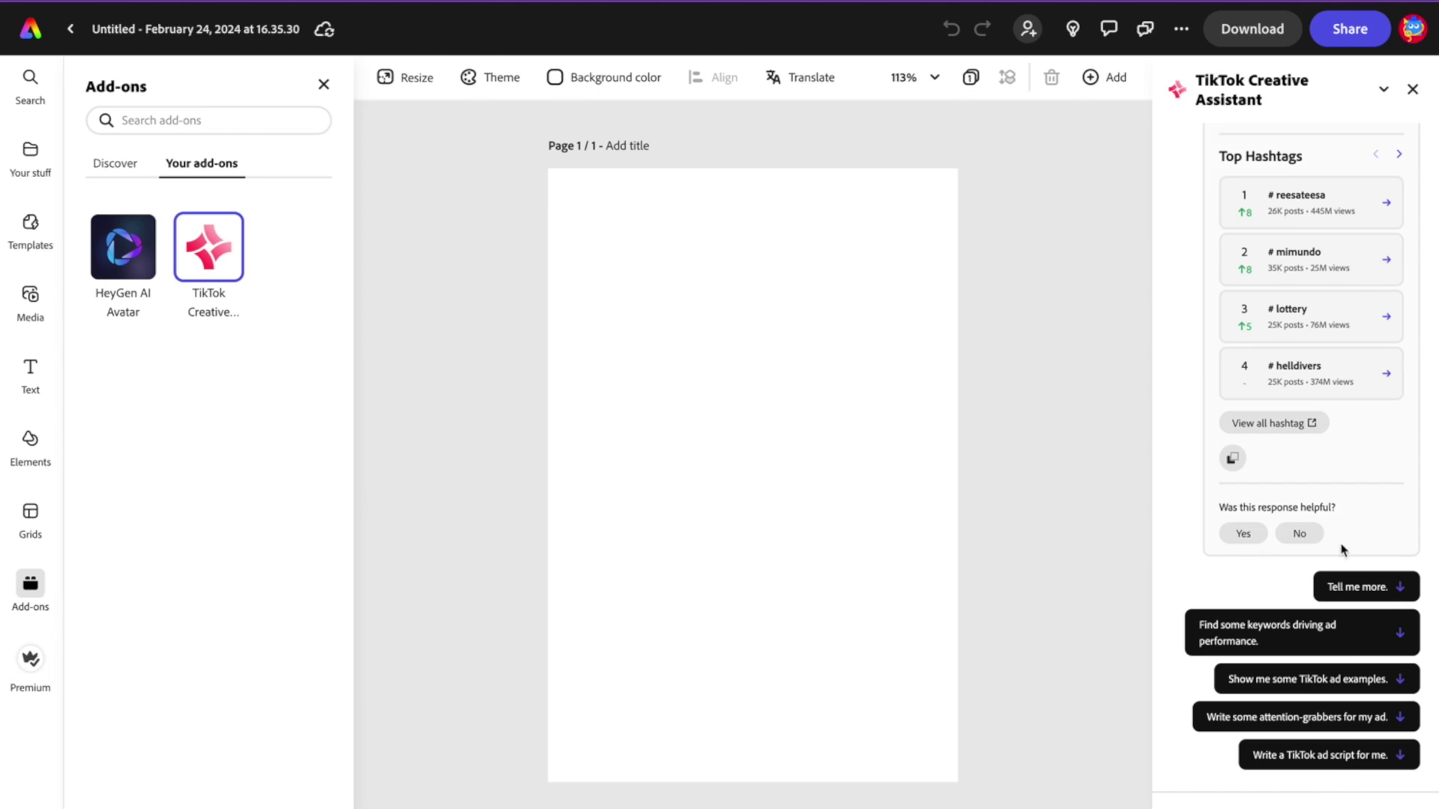
Review the Top Hashtags reply and start a TikTok script request for content creators.
scroll(1341, 549, "up", 5)
scroll(1319, 594, "down", 5)
type("Write a tiktok script ")
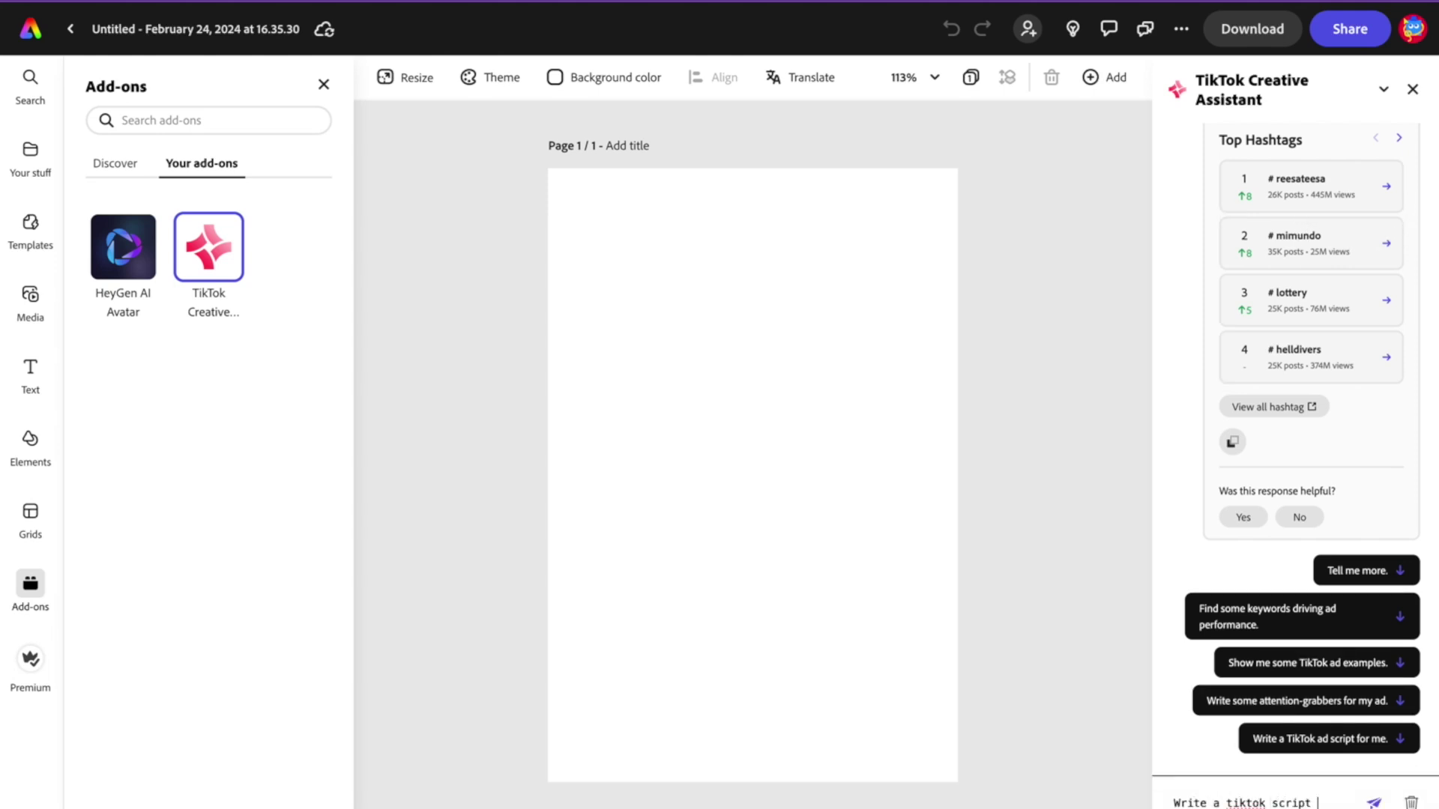
type("for ")
type("content creatosr who want")
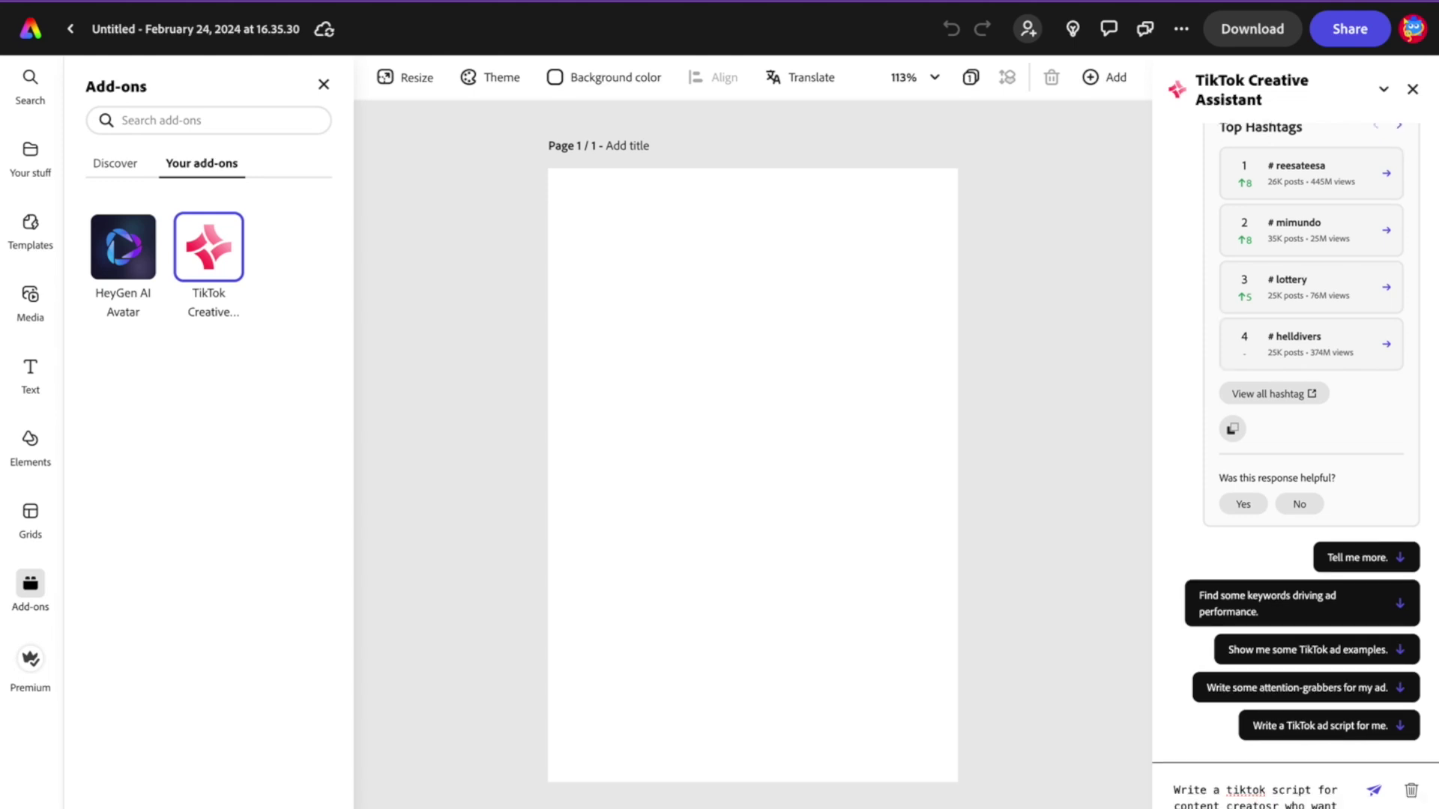
Request a TikTok script for creators monetizing content, targeting AI video and tutorial makers on YouTube.
key("Return")
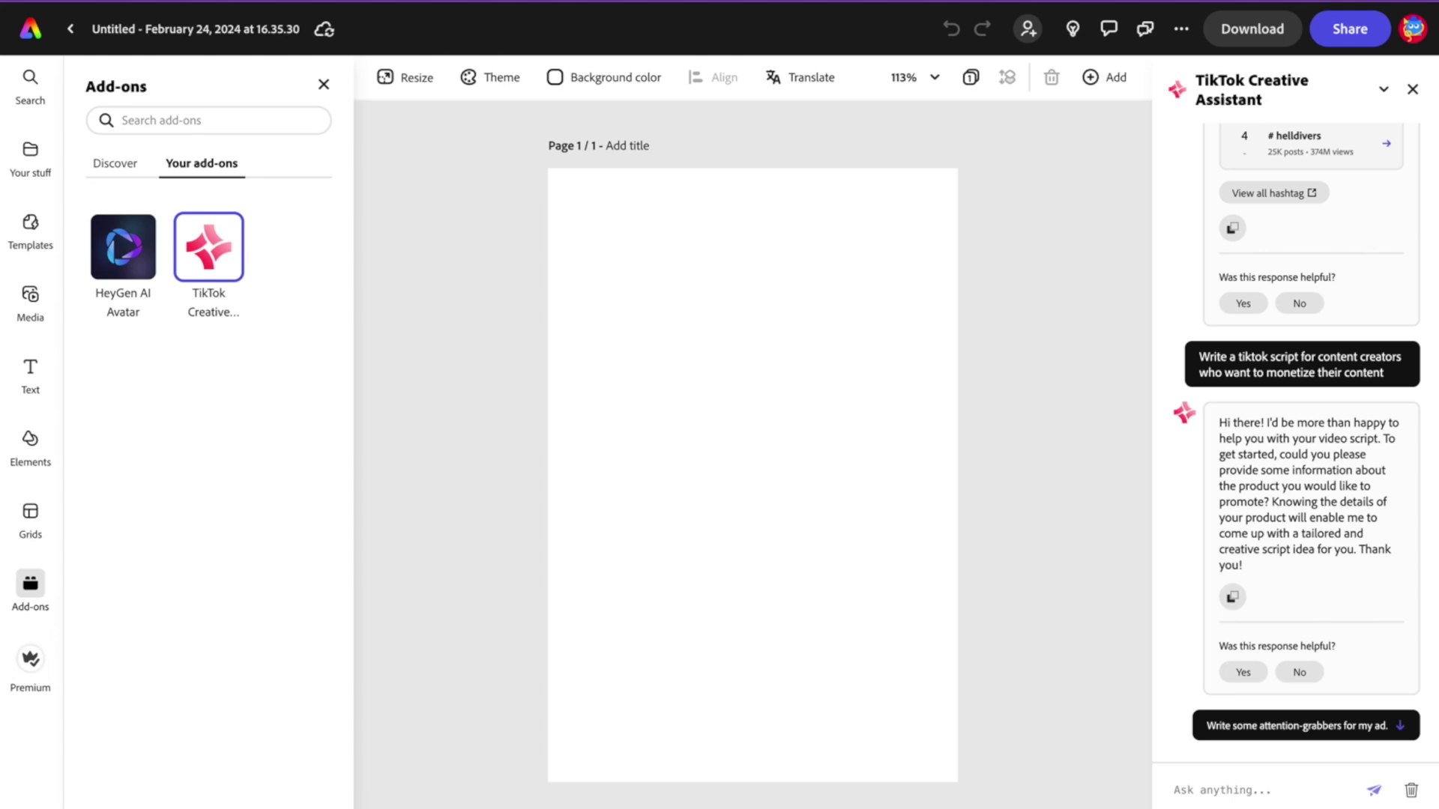
left_click(1315, 790)
type("Yes, the script should be")
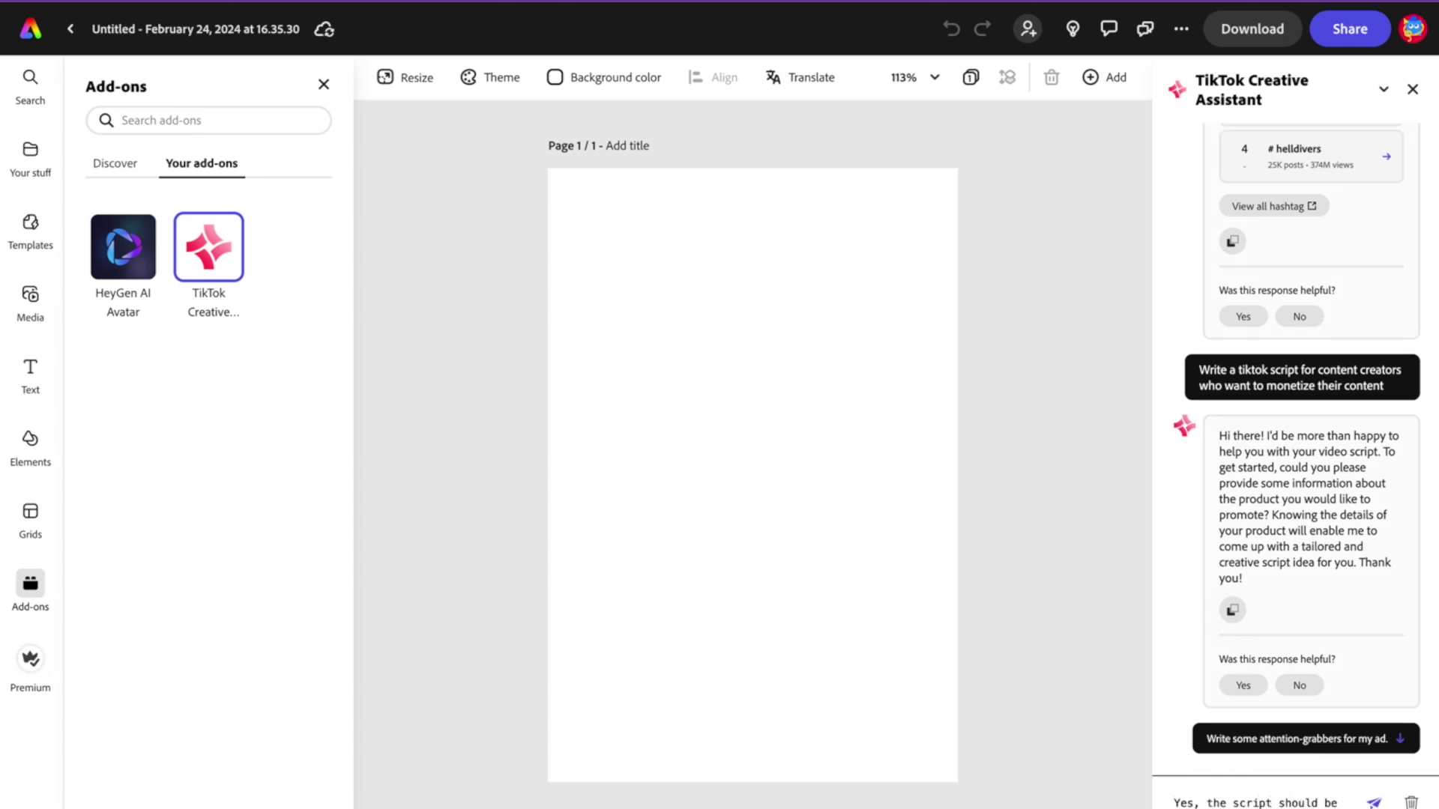
type(" content creators who")
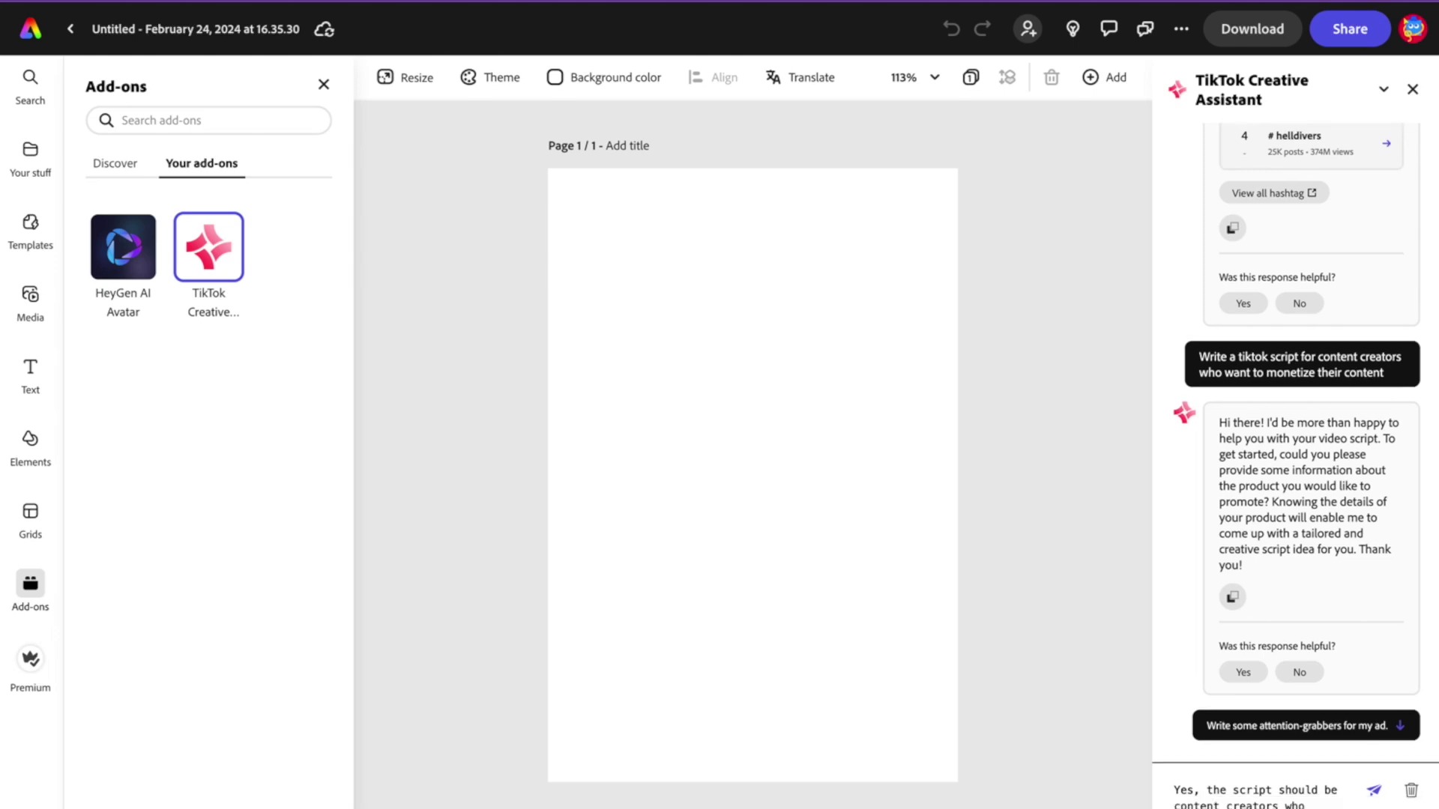
type(" create AI videos and")
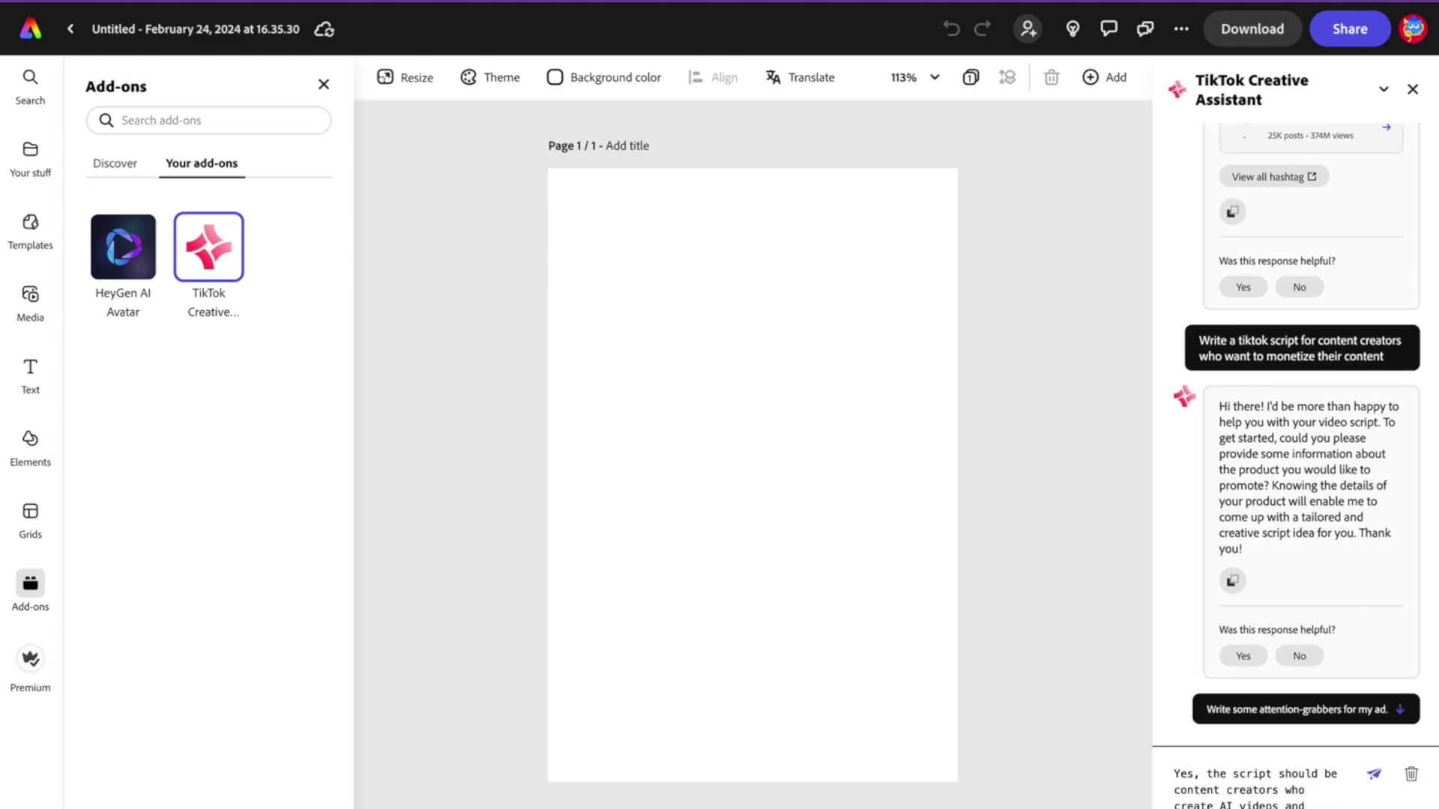
type(" tutorials on YouTube to")
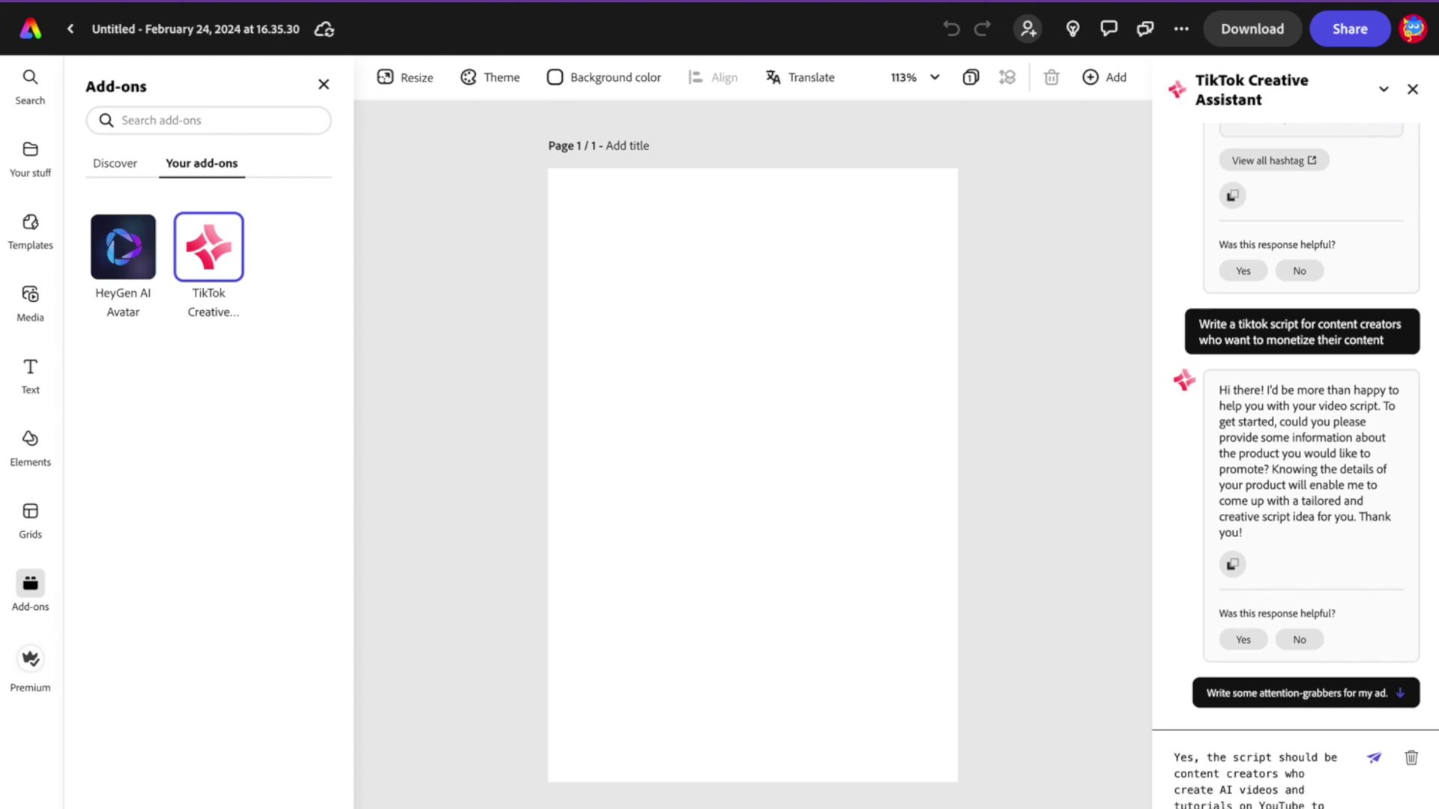
type(" engage with learners and")
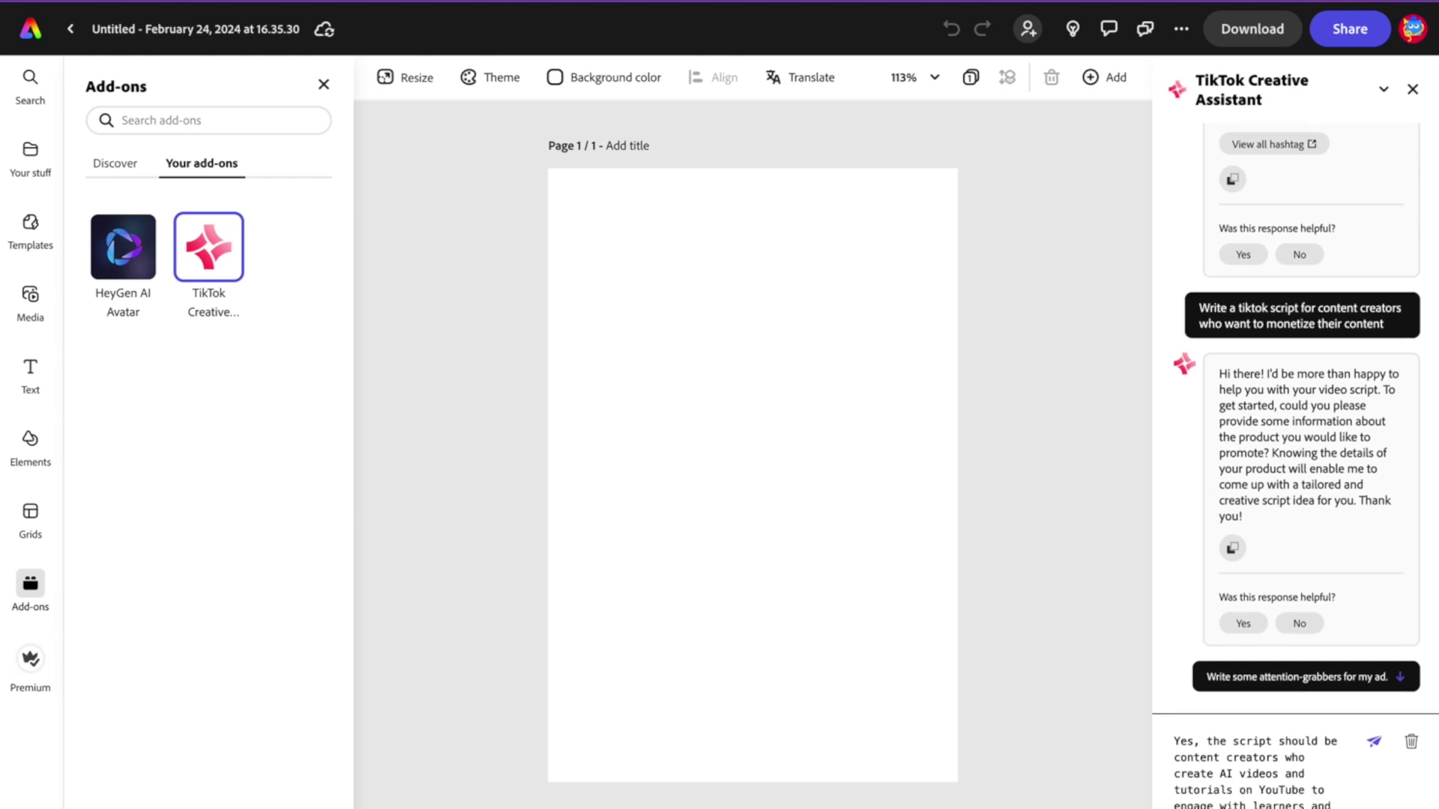
type(" also attract AI companies")
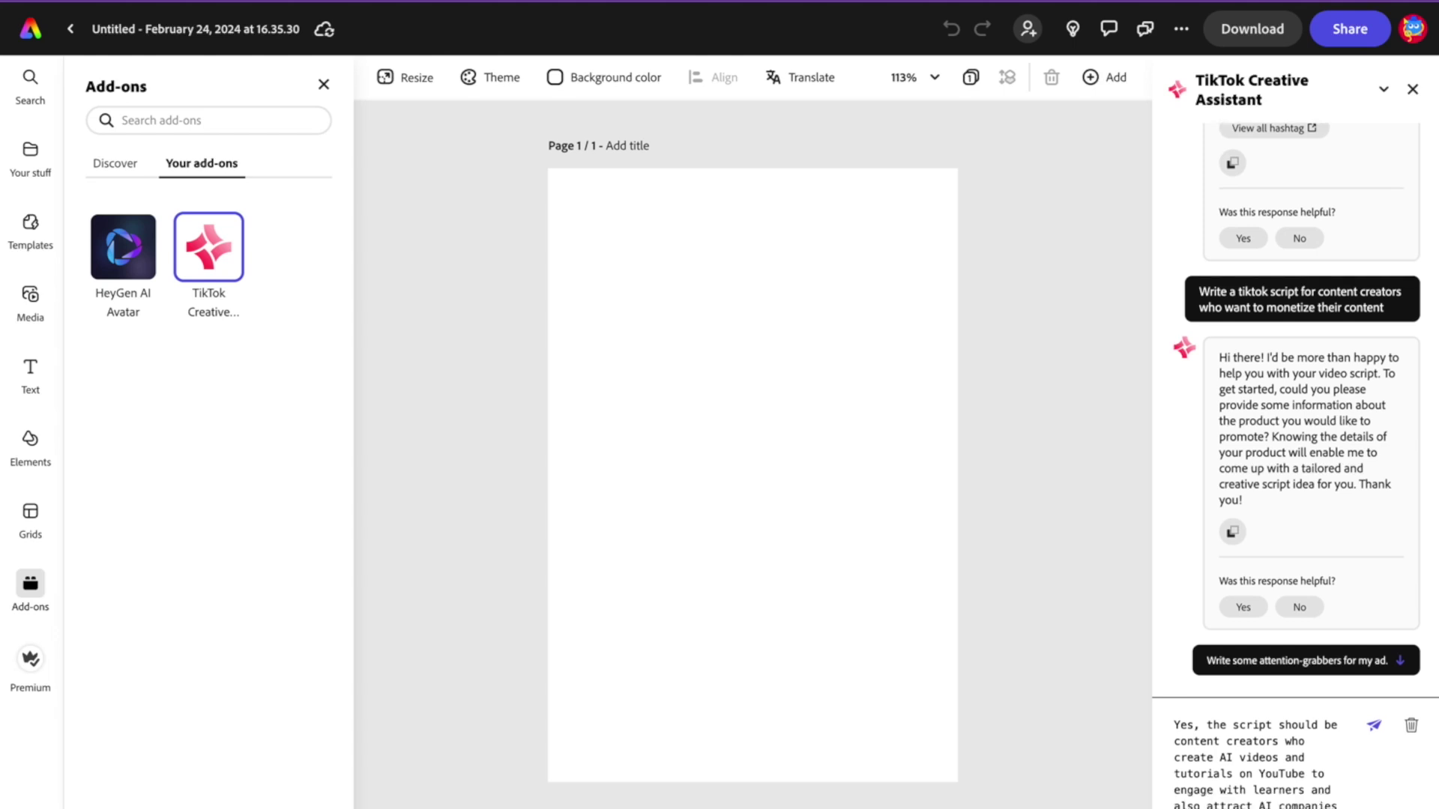
type(" who may be open to")
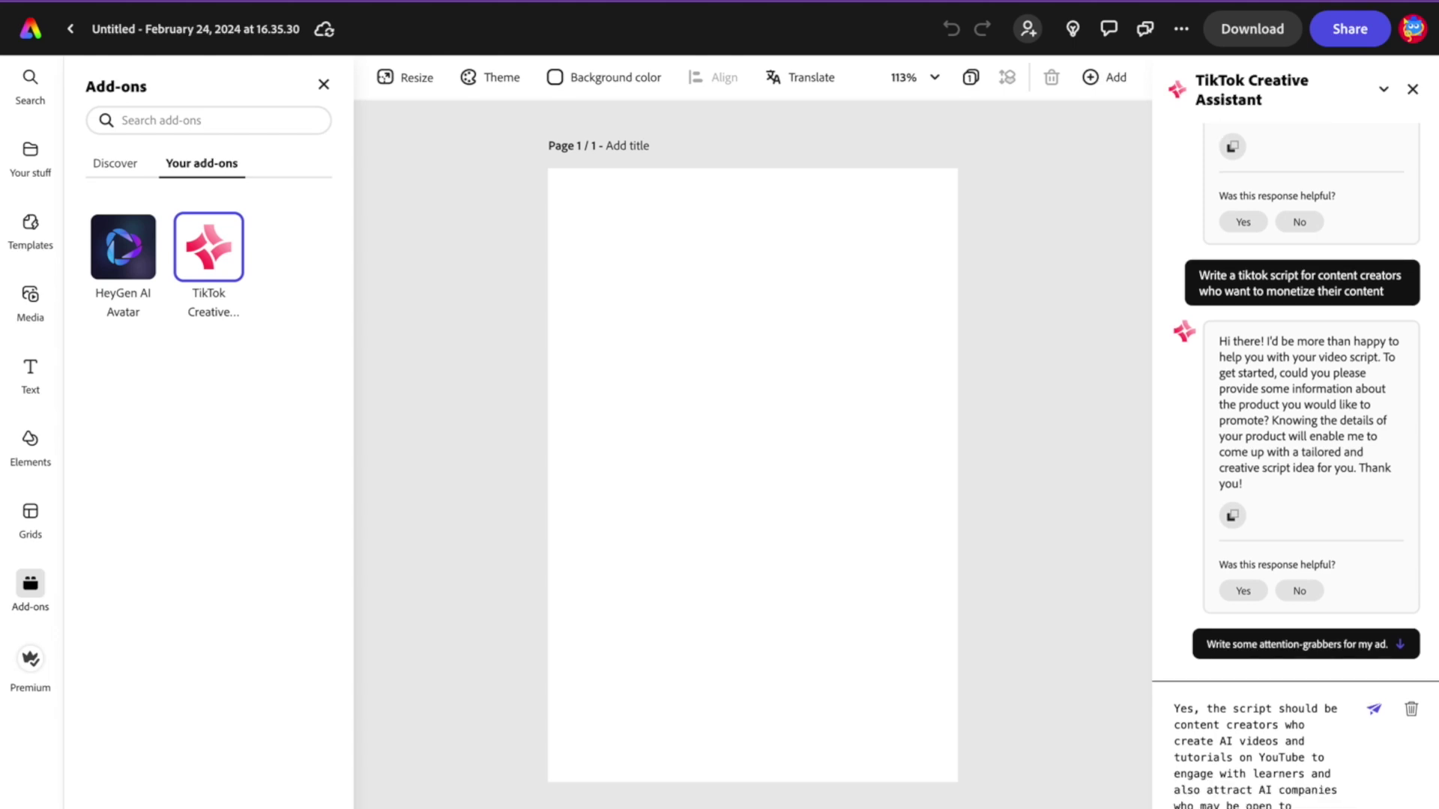
type(" collaborations")
key("Return")
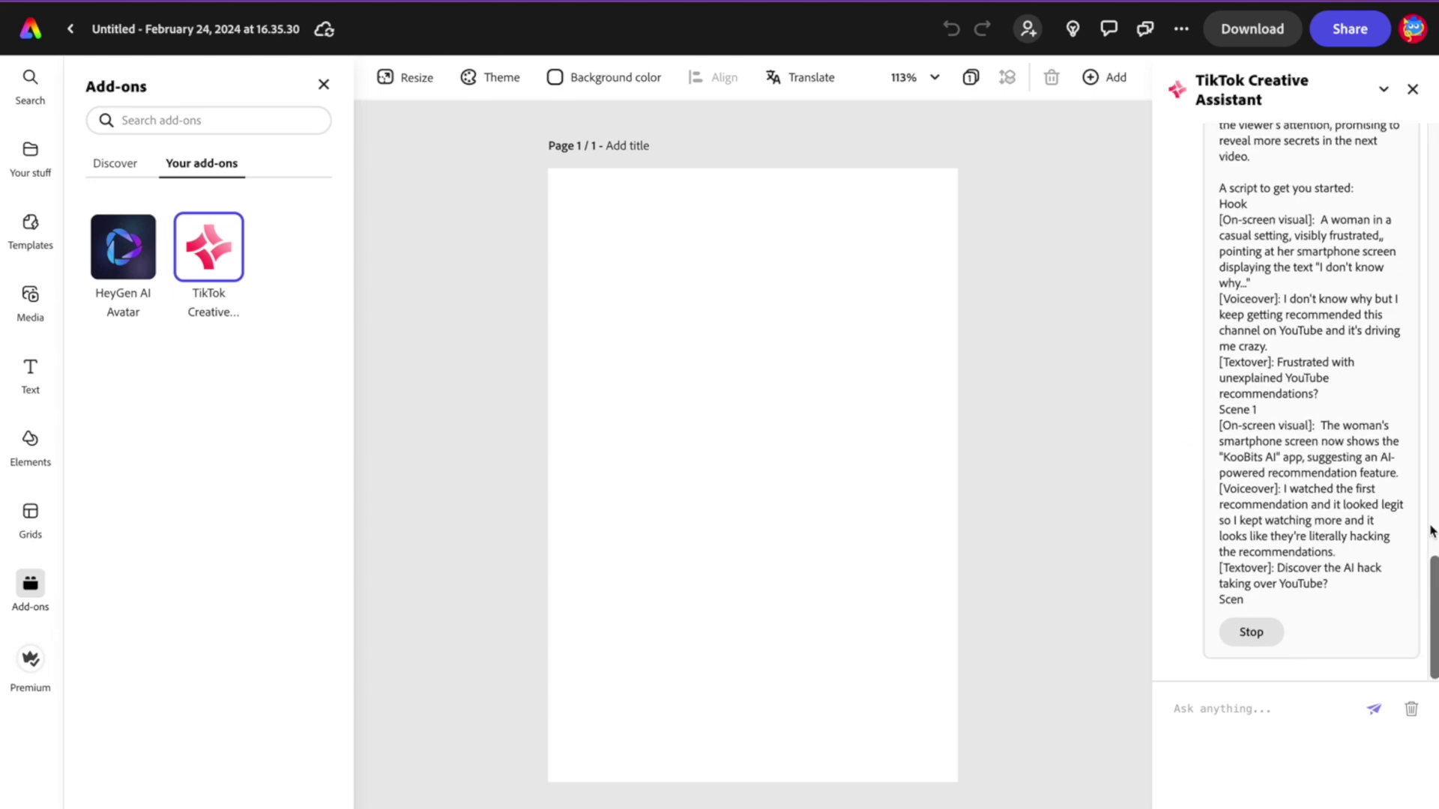
Read through the finished creator script, zooming the browser page in.
scroll(1323, 364, "up", 10)
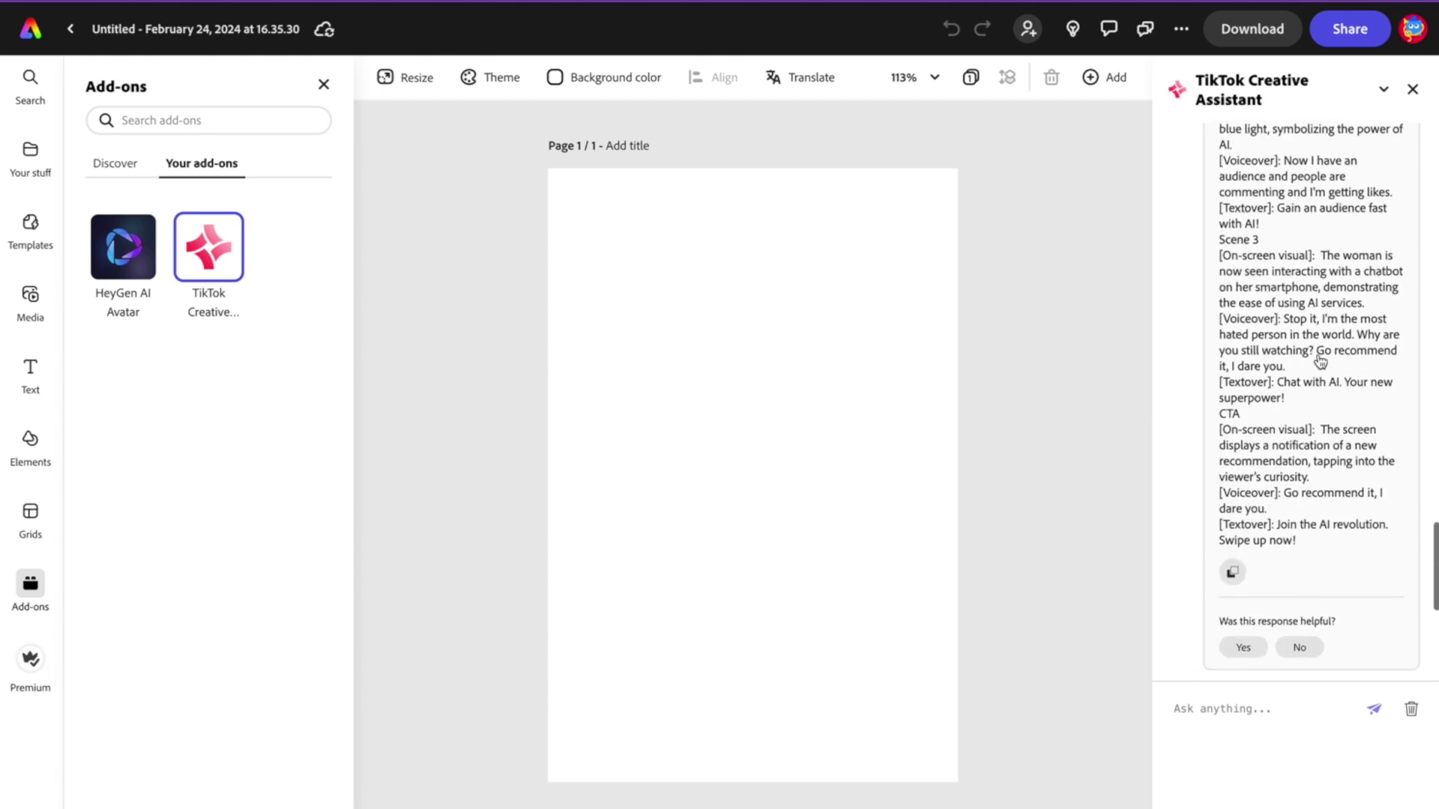
scroll(1326, 366, "up", 2)
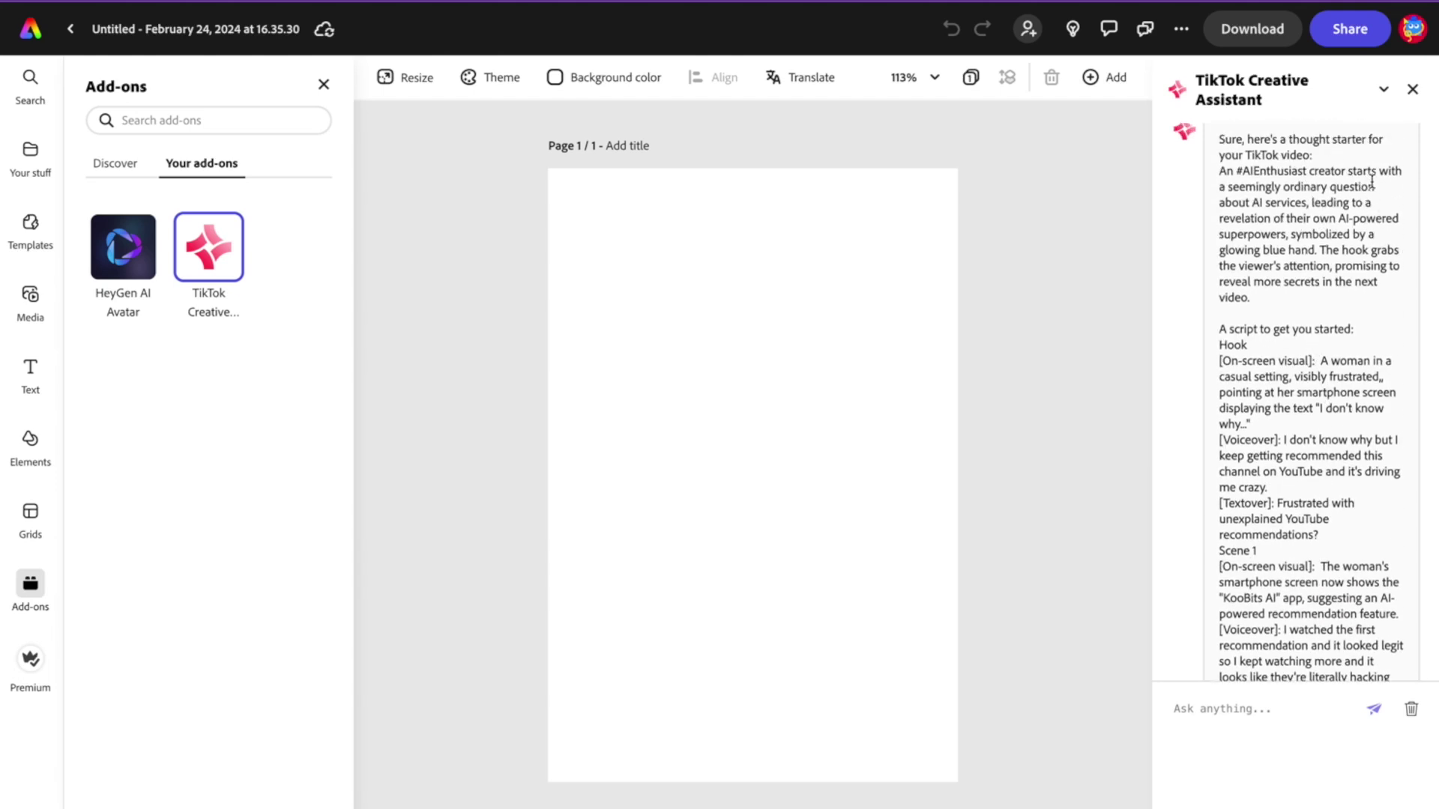
scroll(1372, 180, "down", 1)
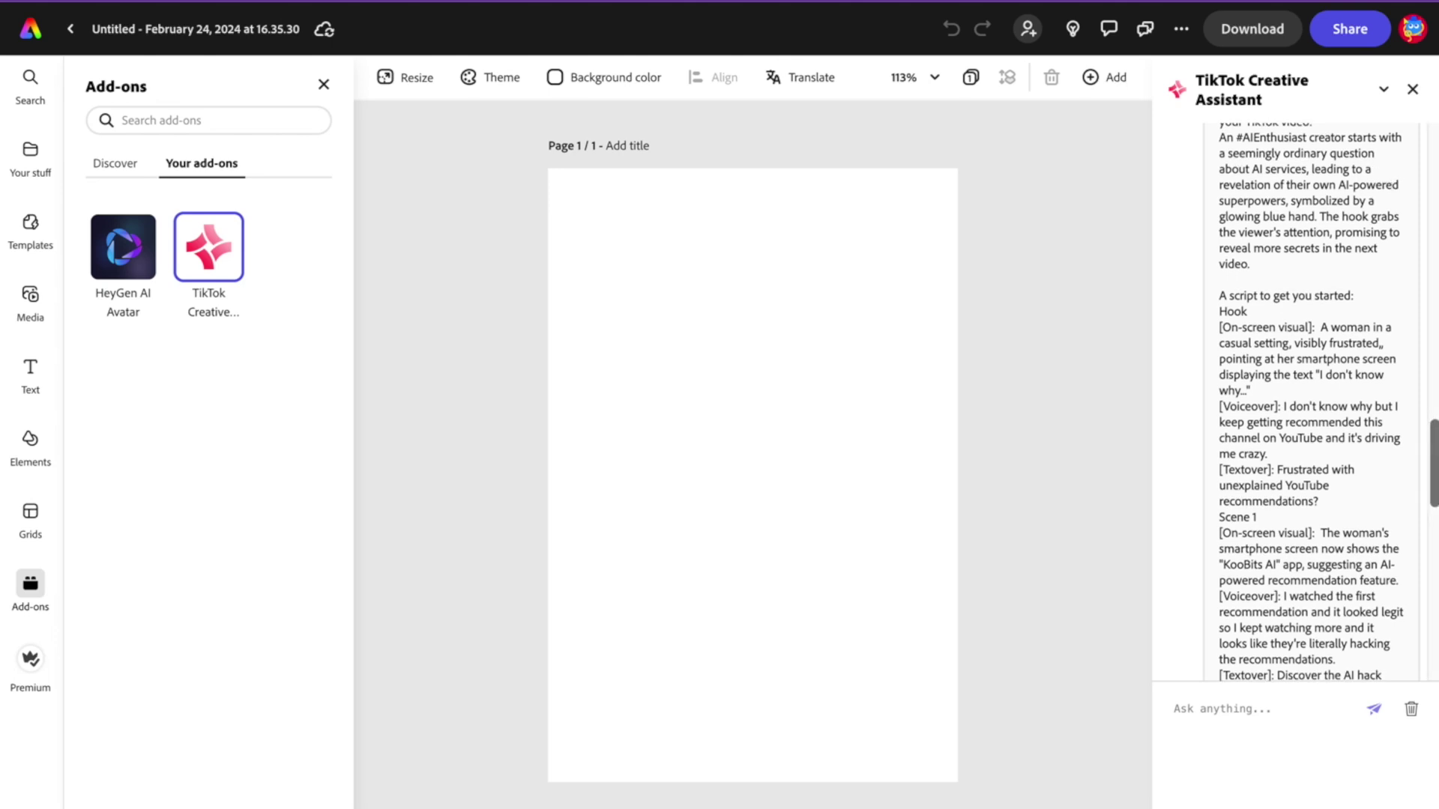
scroll(1310, 397, "down", 3)
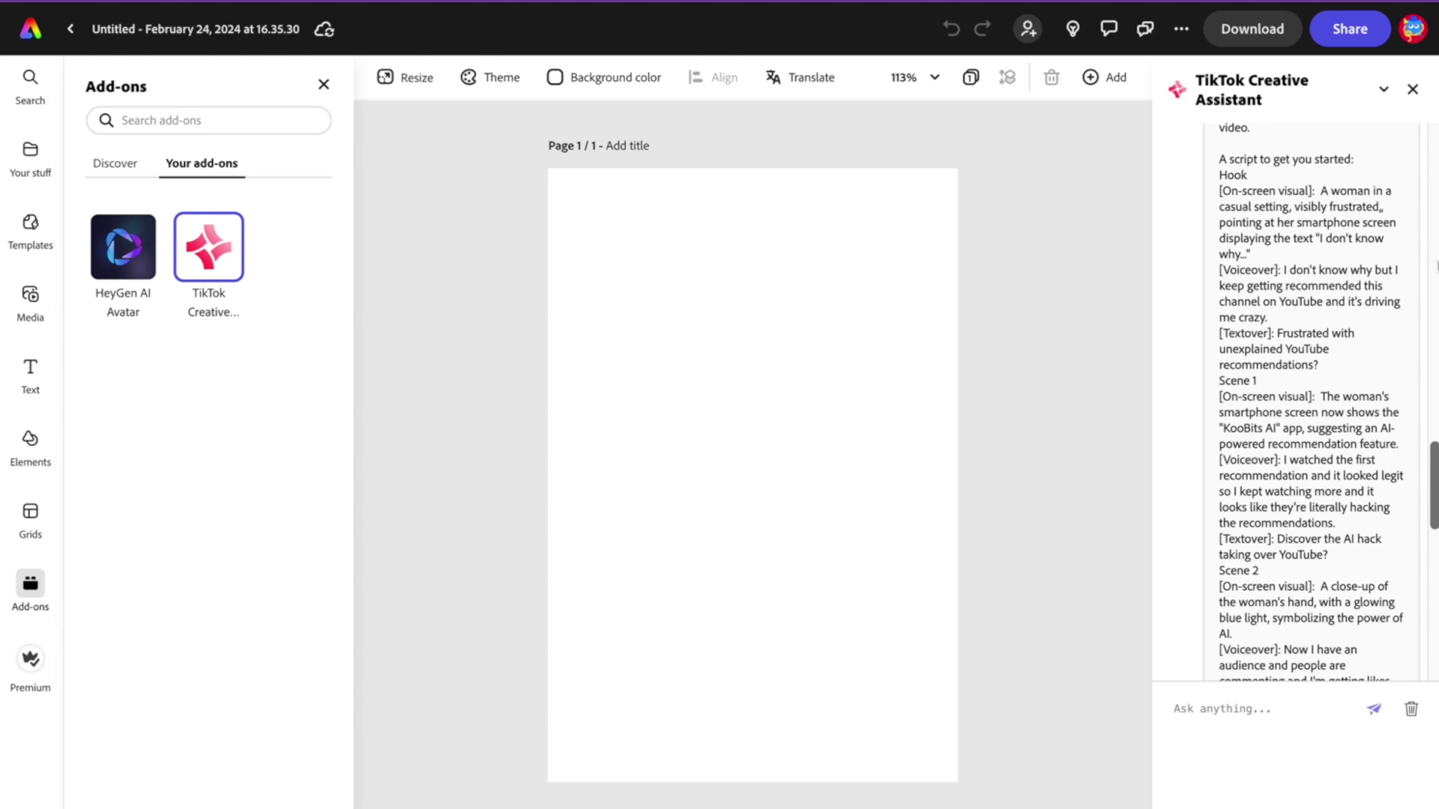
scroll(1422, 267, "down", 2)
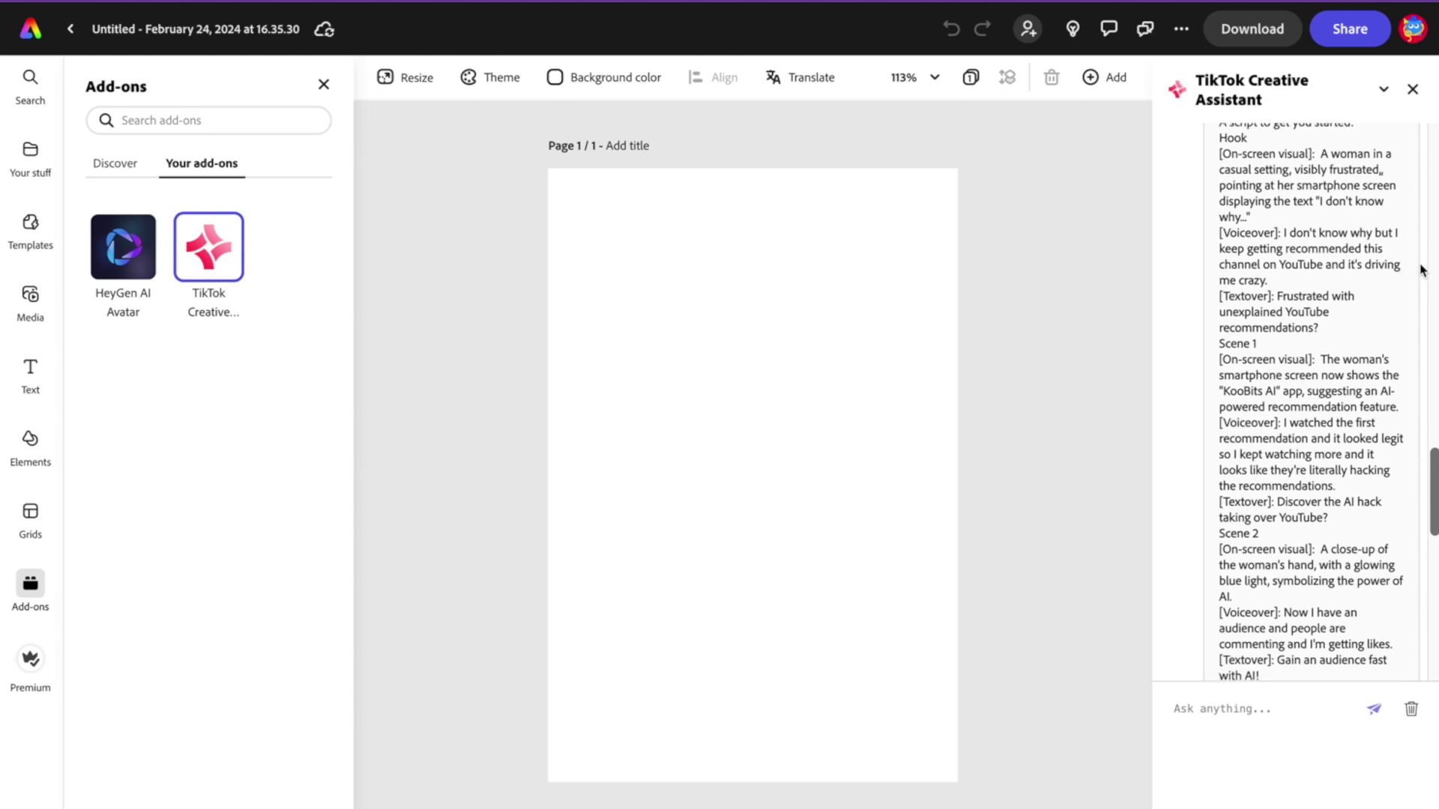
scroll(1419, 272, "down", 1)
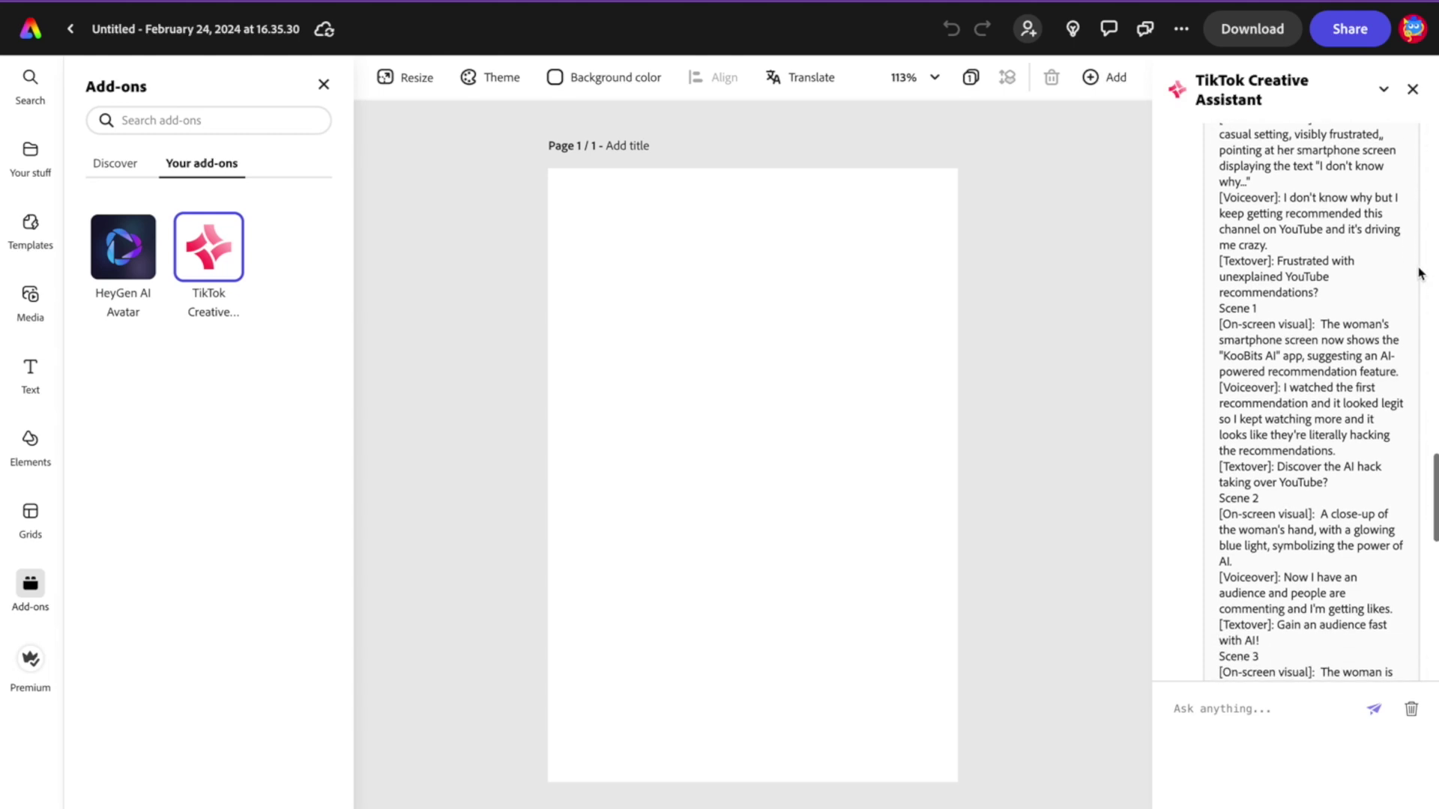
scroll(1419, 270, "down", 1)
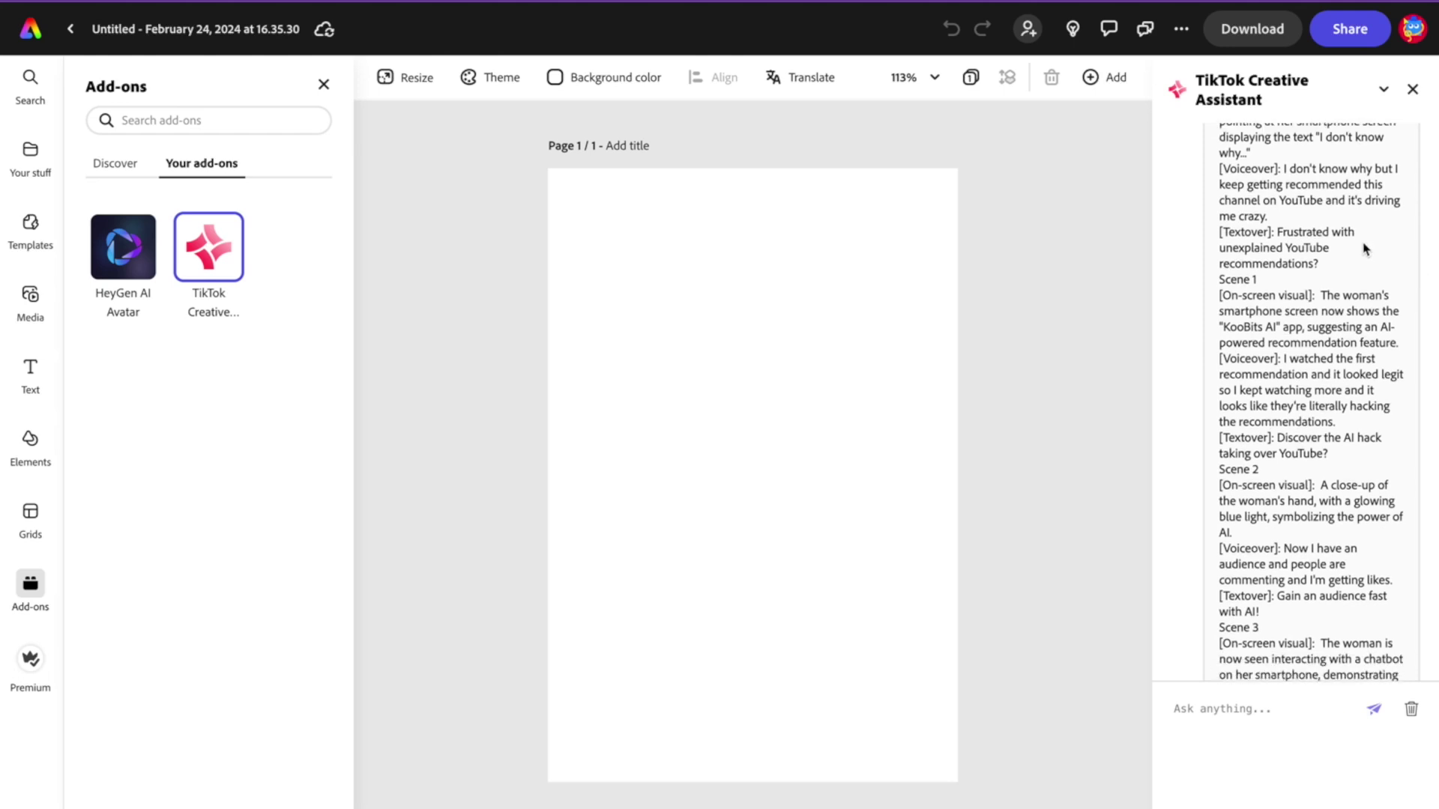
scroll(1372, 246, "down", 1)
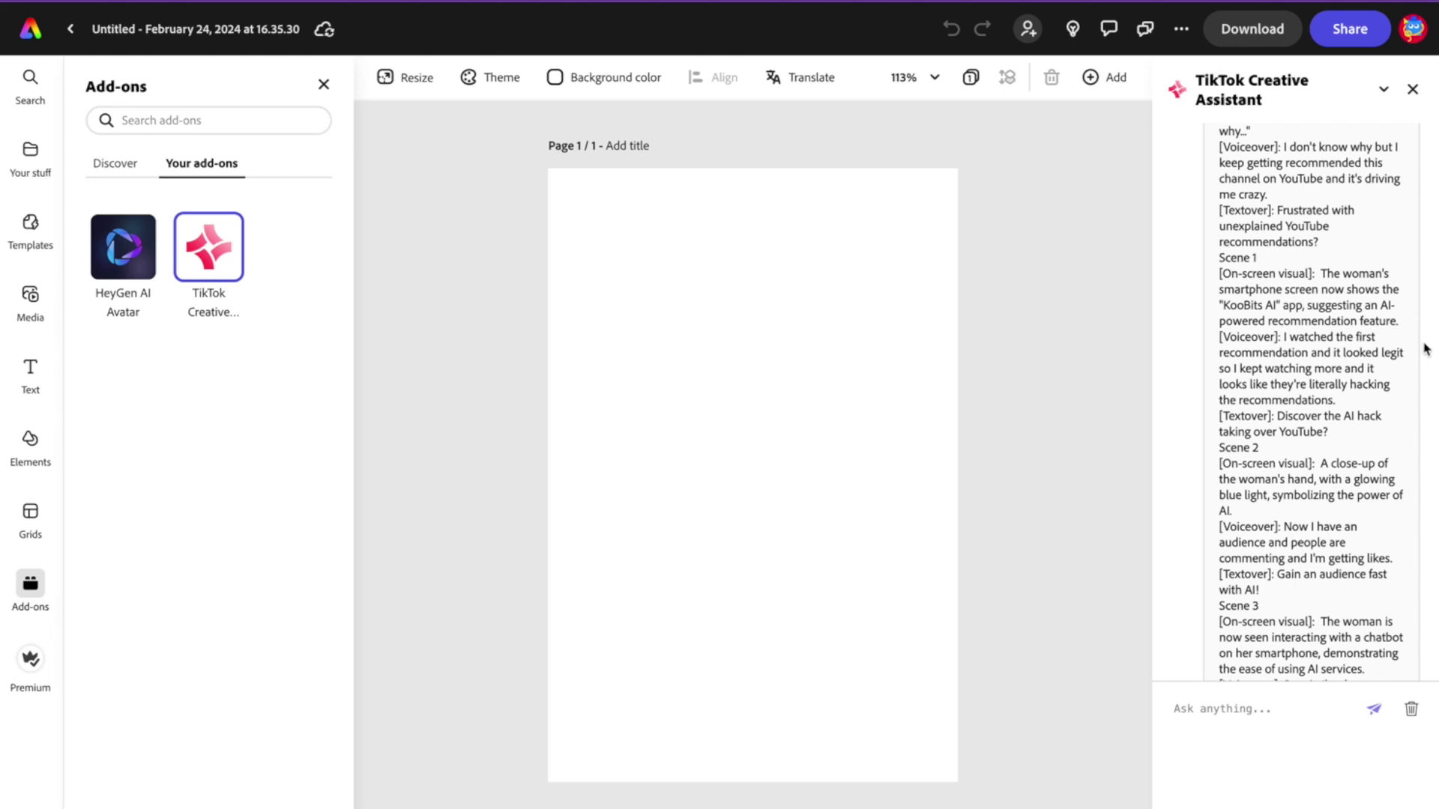
scroll(1429, 230, "down", 3)
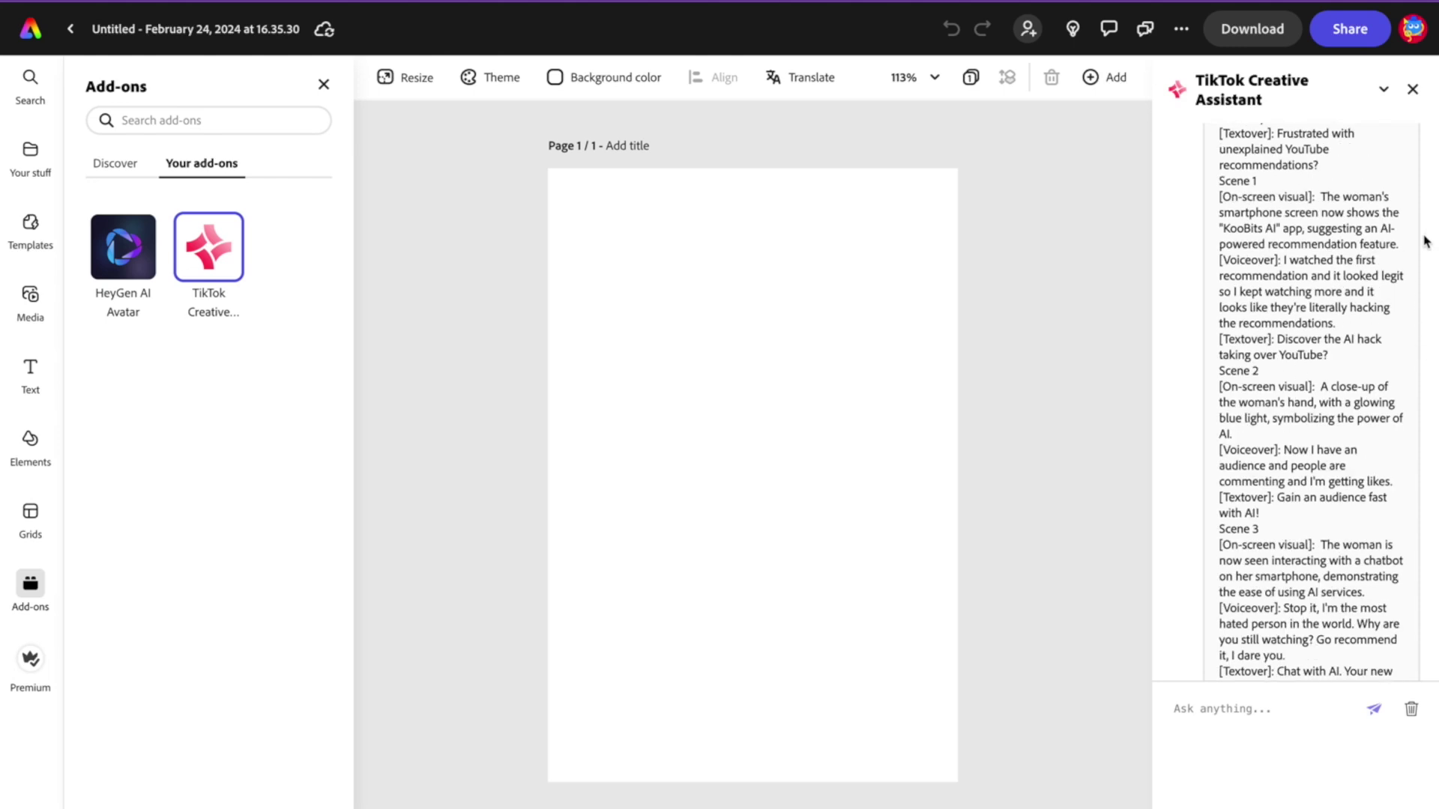
scroll(1425, 241, "down", 1)
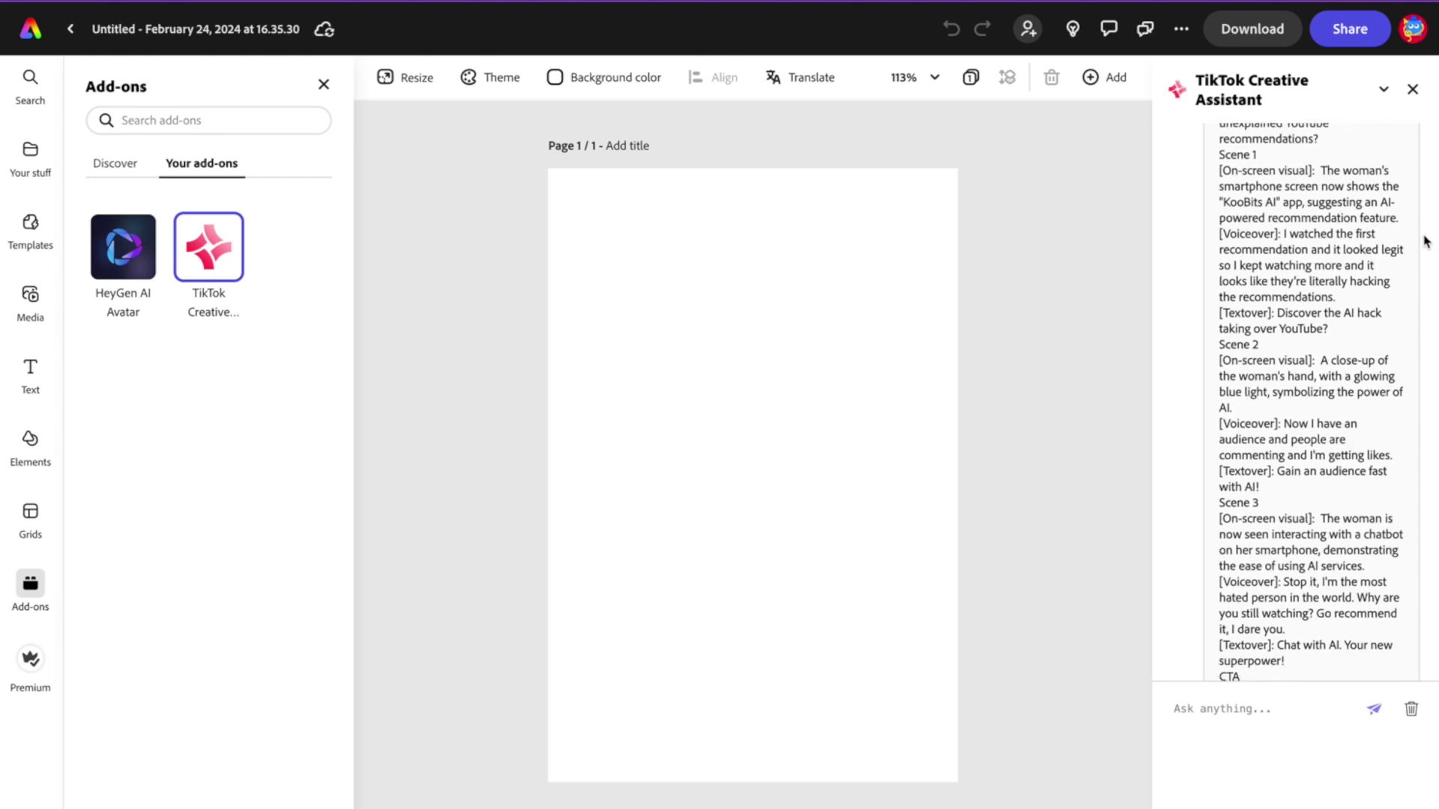
scroll(1425, 241, "down", 1)
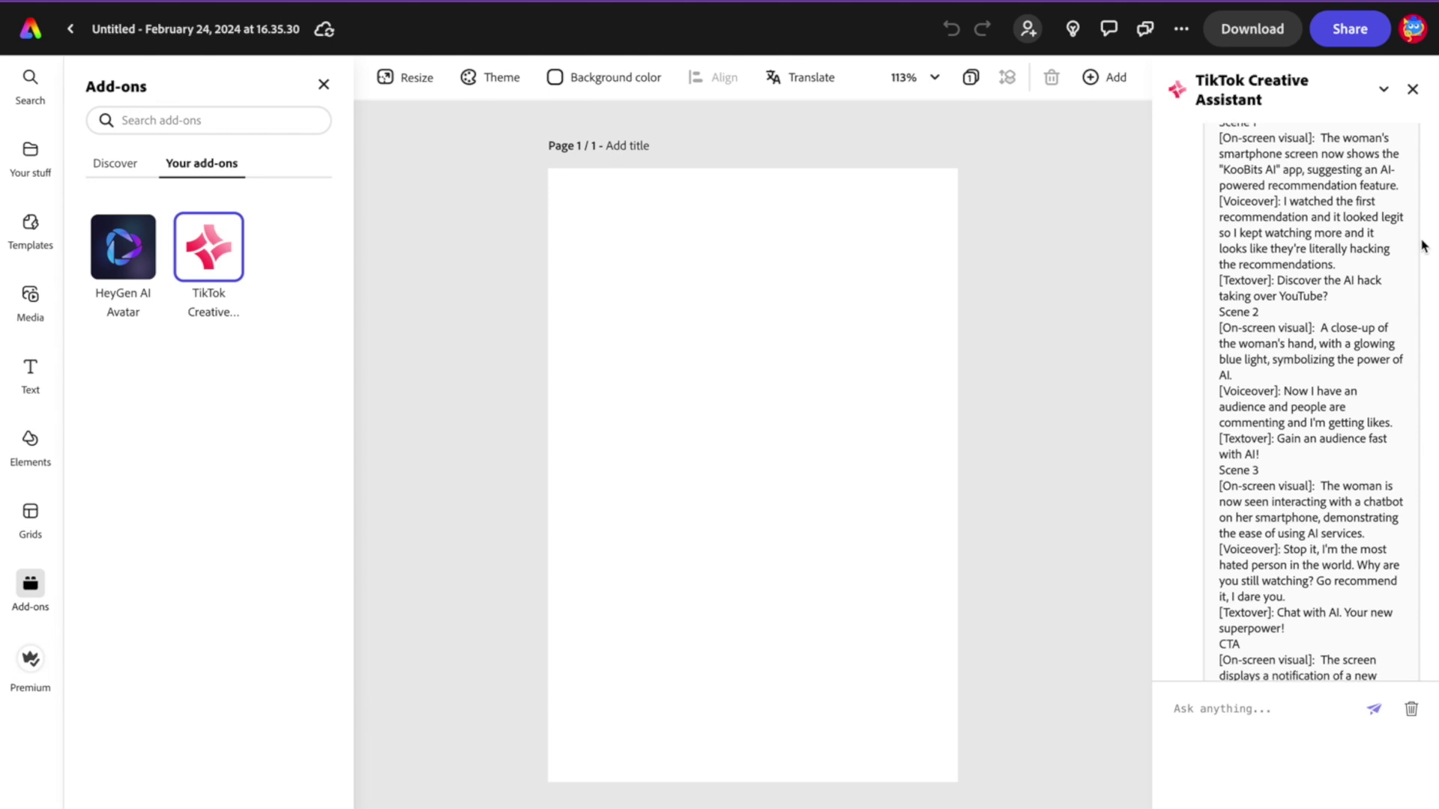
key("ctrl+plus")
scroll(1415, 442, "down", 6)
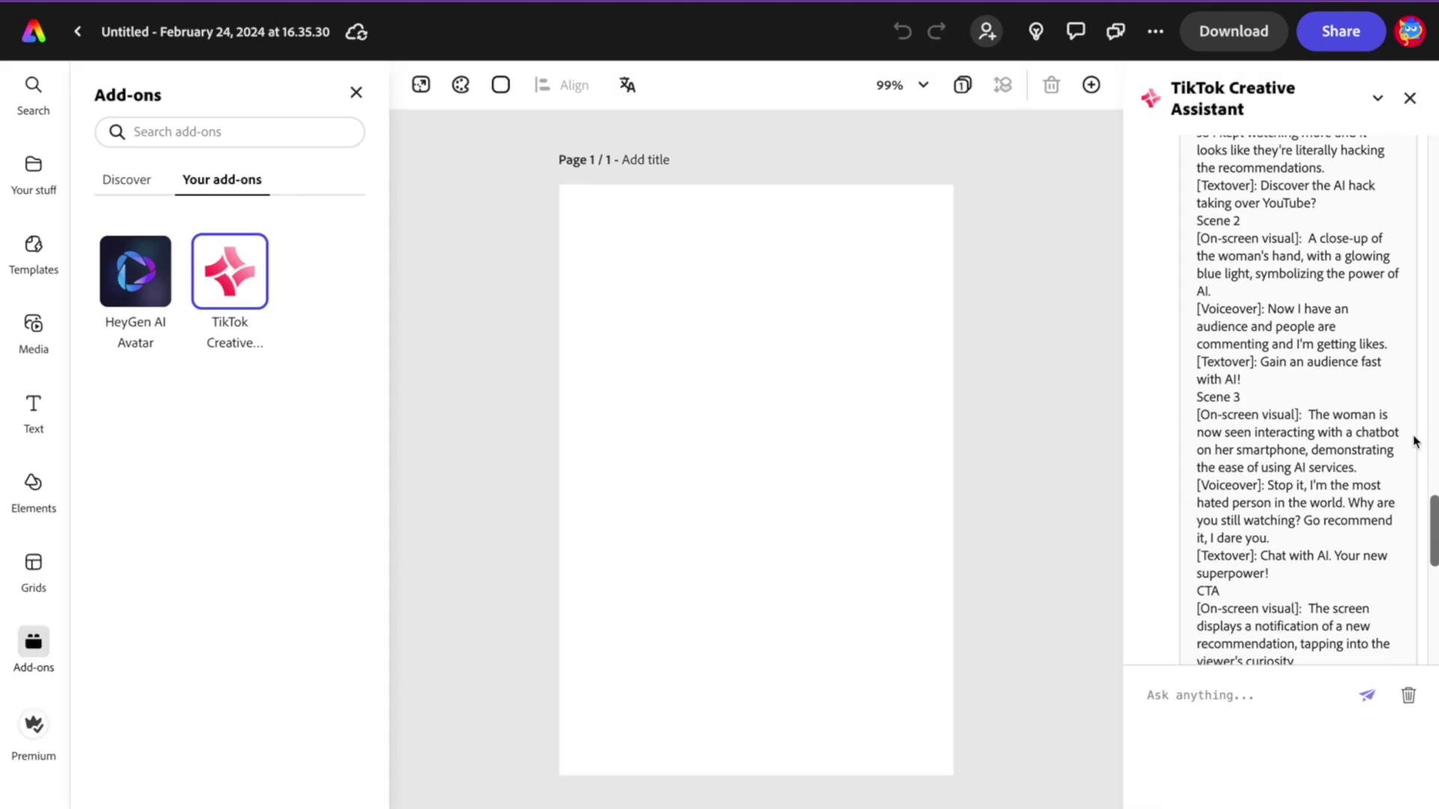
scroll(1415, 442, "down", 1)
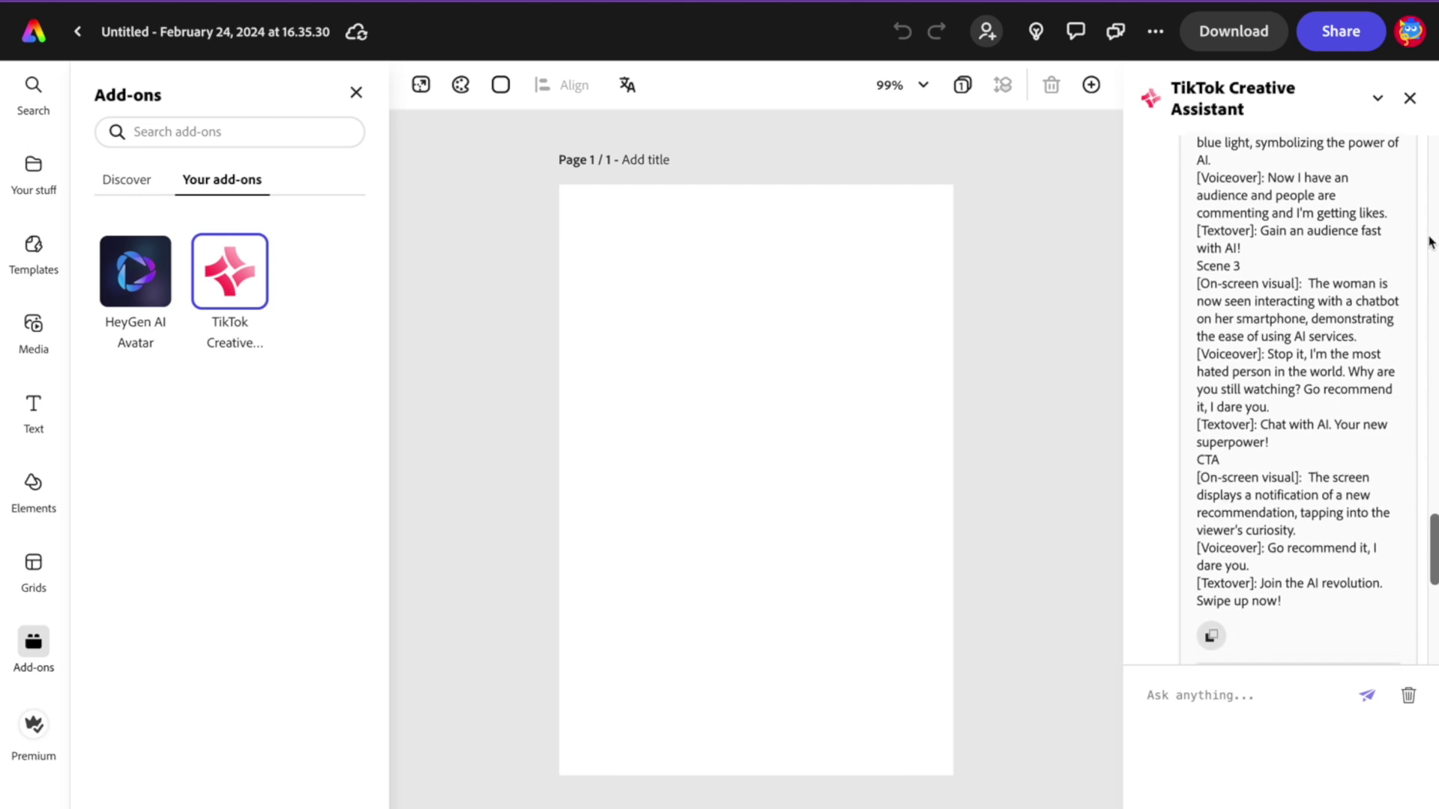
scroll(1429, 239, "down", 2)
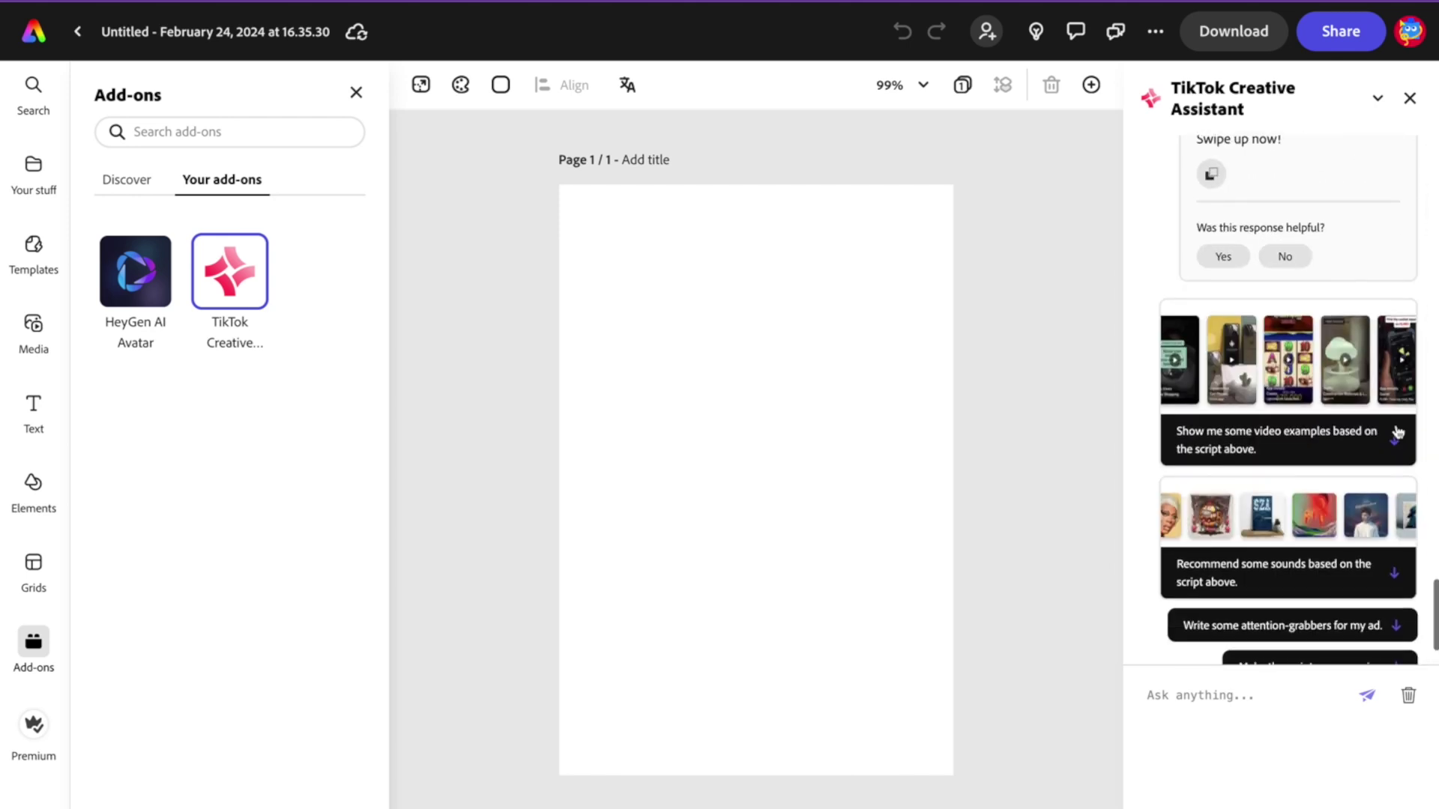
scroll(1364, 453, "down", 1)
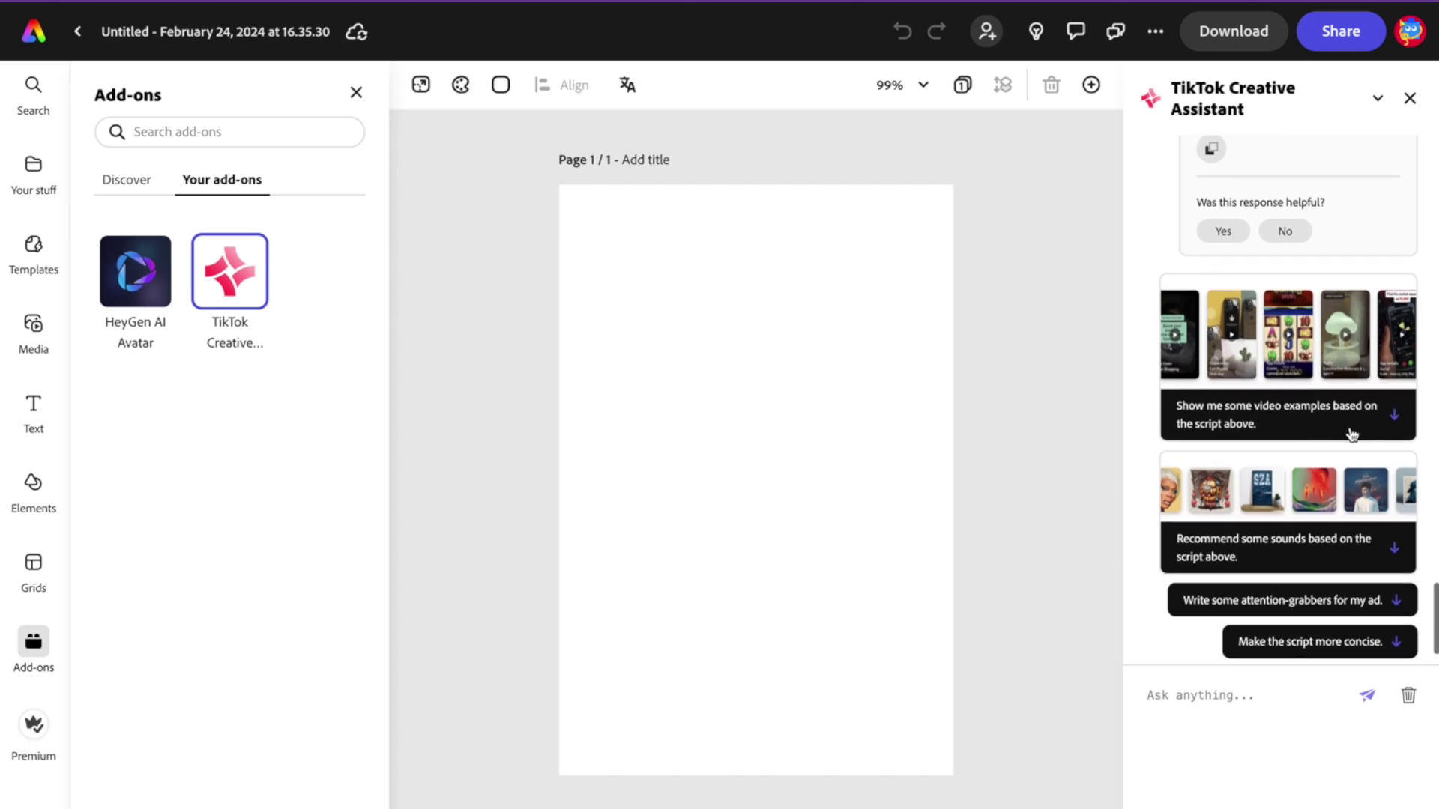
Show video ad examples based on the script, then begin typing 'Write a TikTok ad script'.
left_click(1231, 330)
scroll(1326, 554, "up", 5)
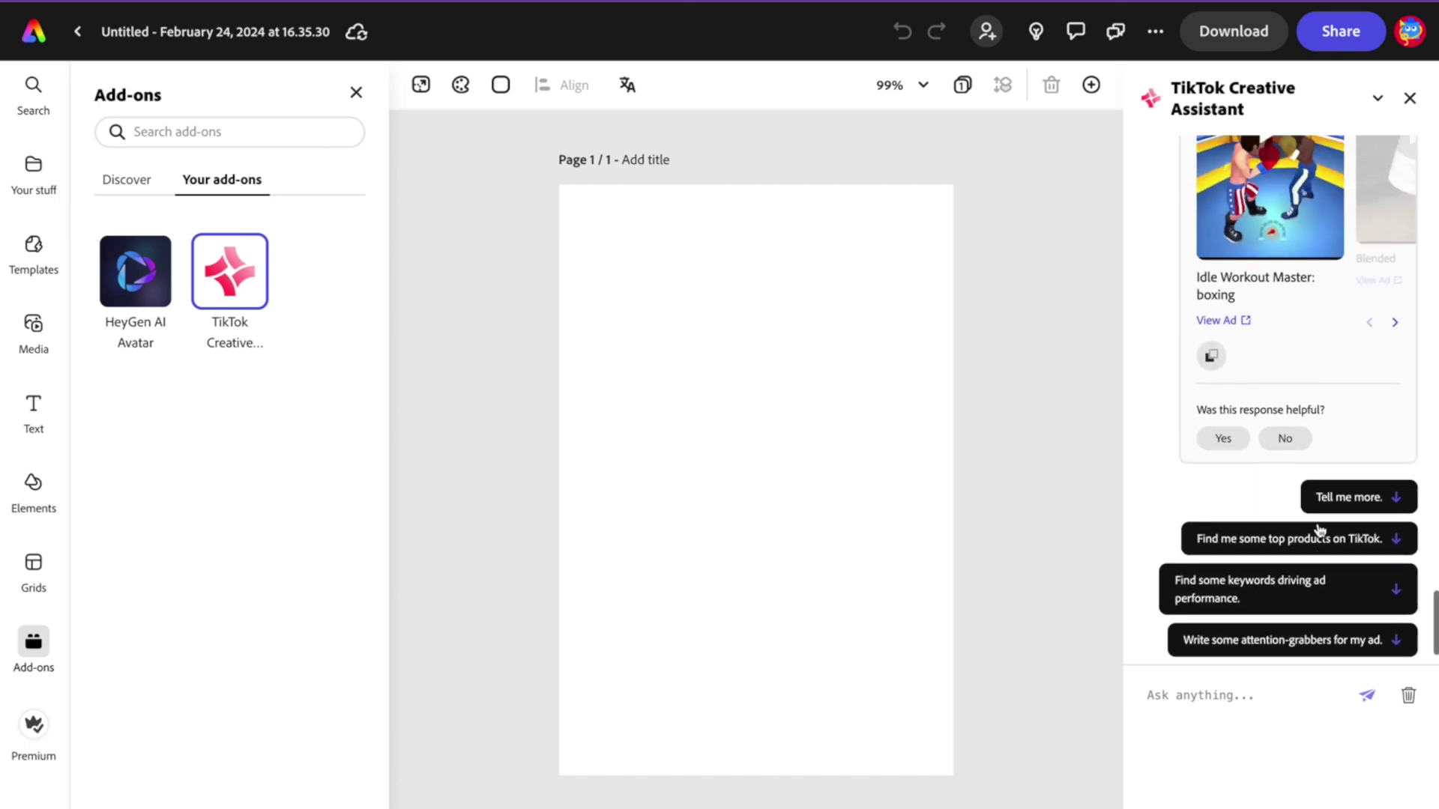
scroll(1317, 525, "down", 1)
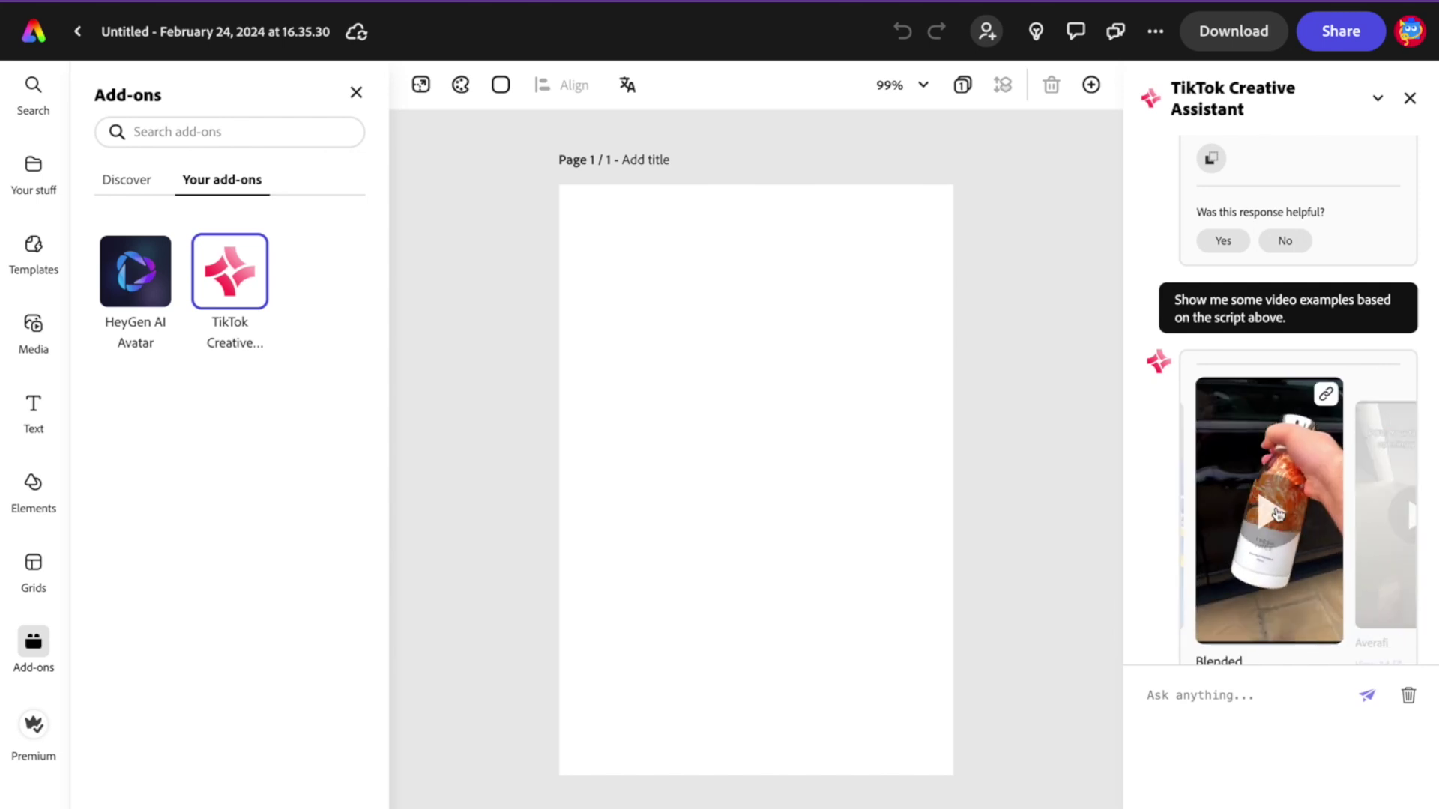
scroll(1313, 500, "down", 1)
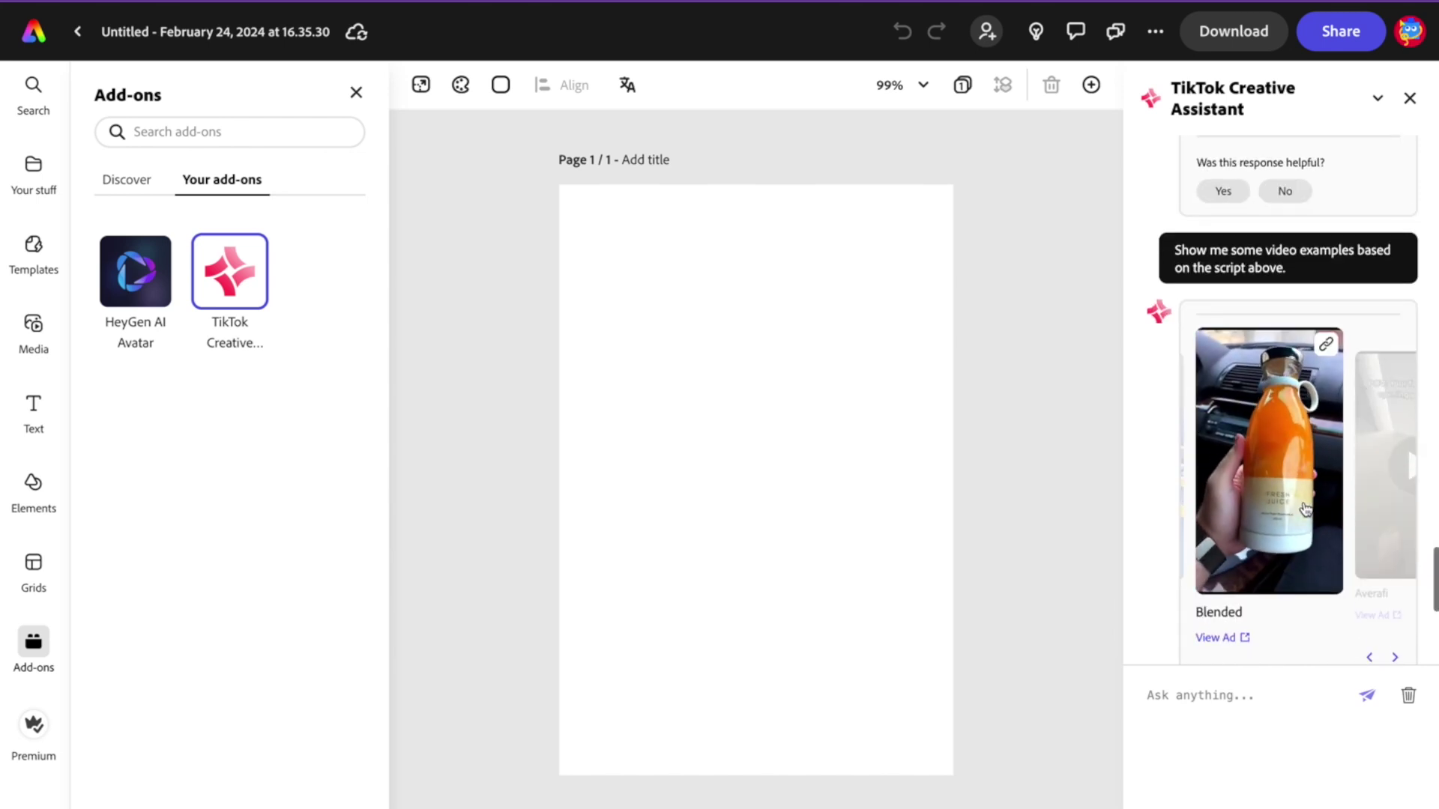
scroll(1308, 506, "down", 1)
scroll(1305, 509, "down", 5)
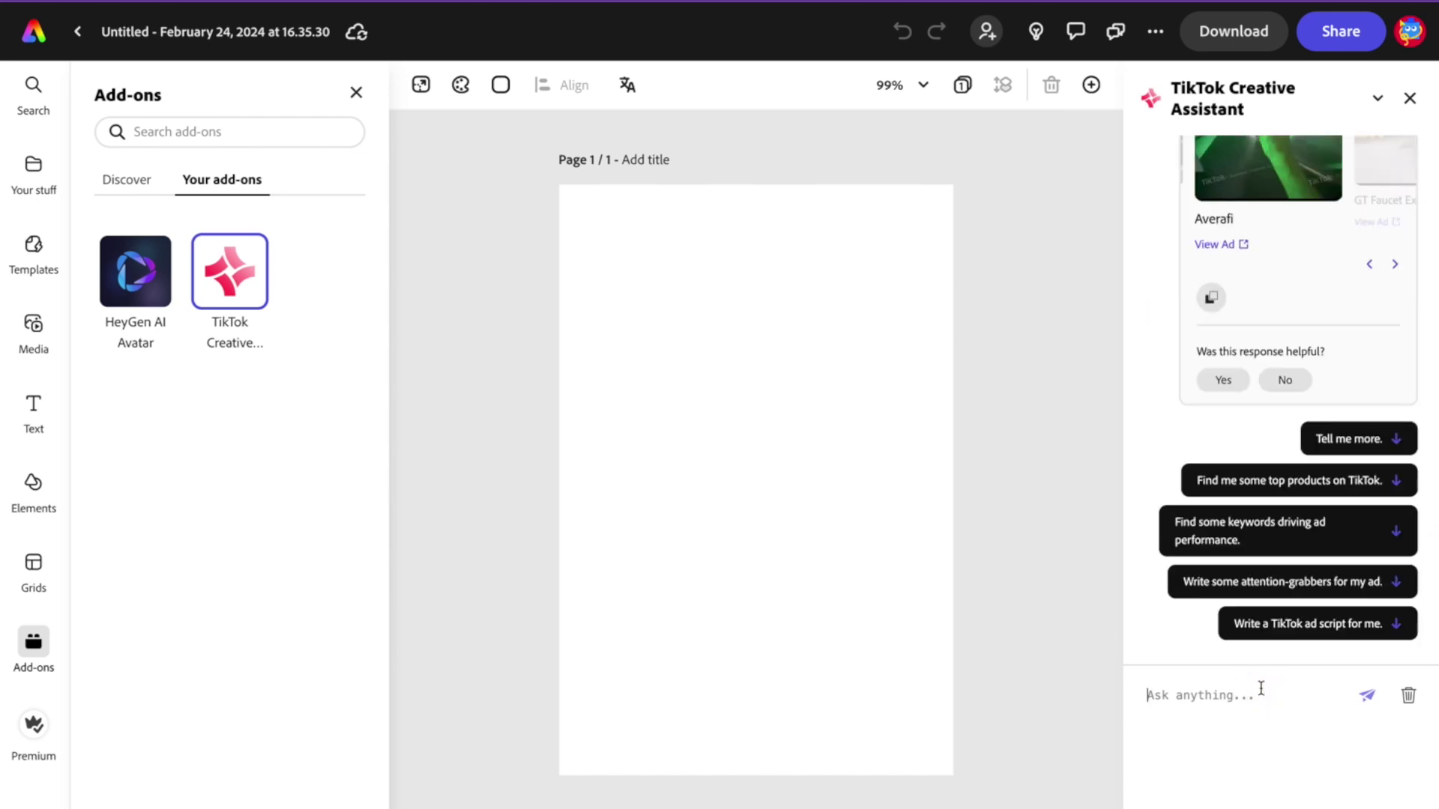
type("Write a TikTok ad s")
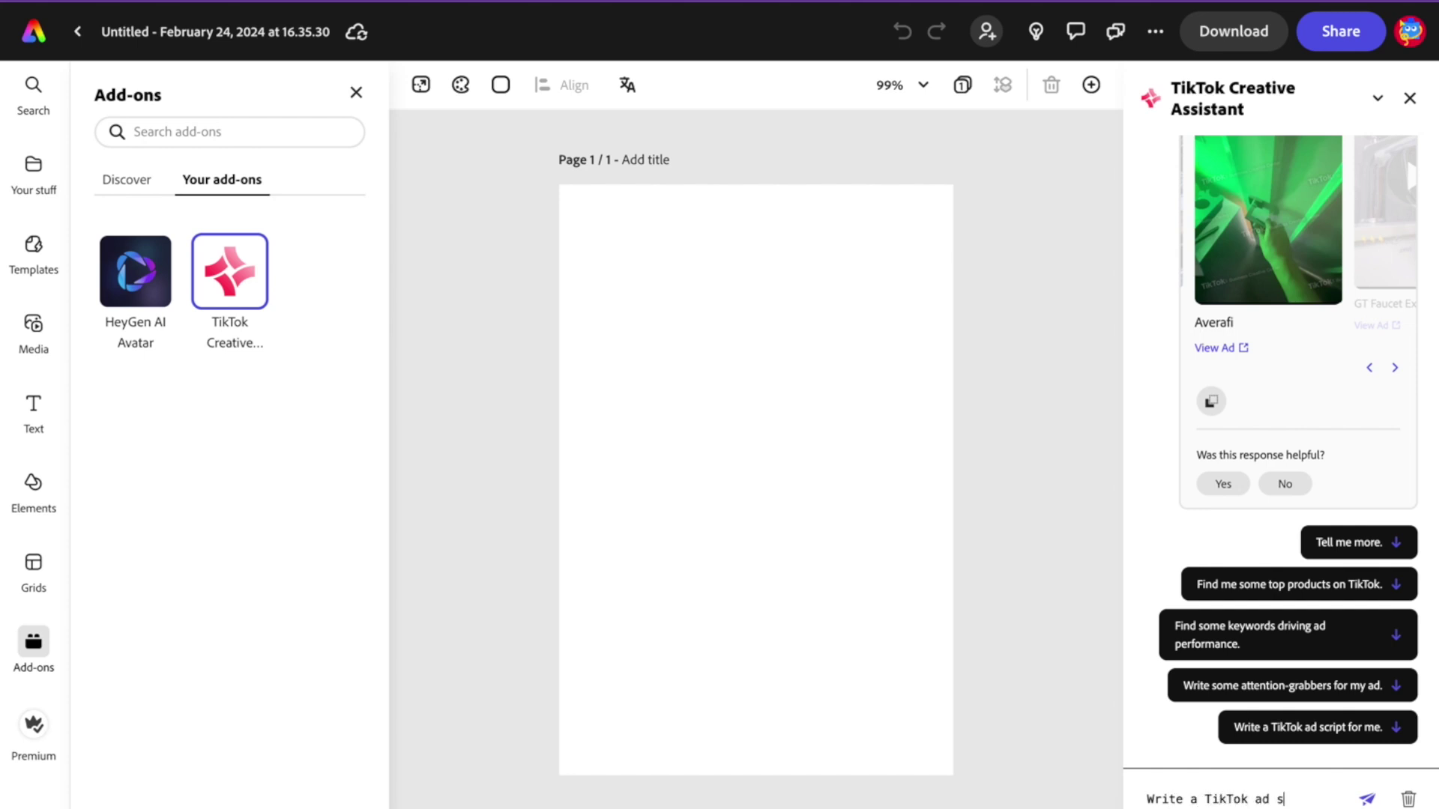
type("cript")
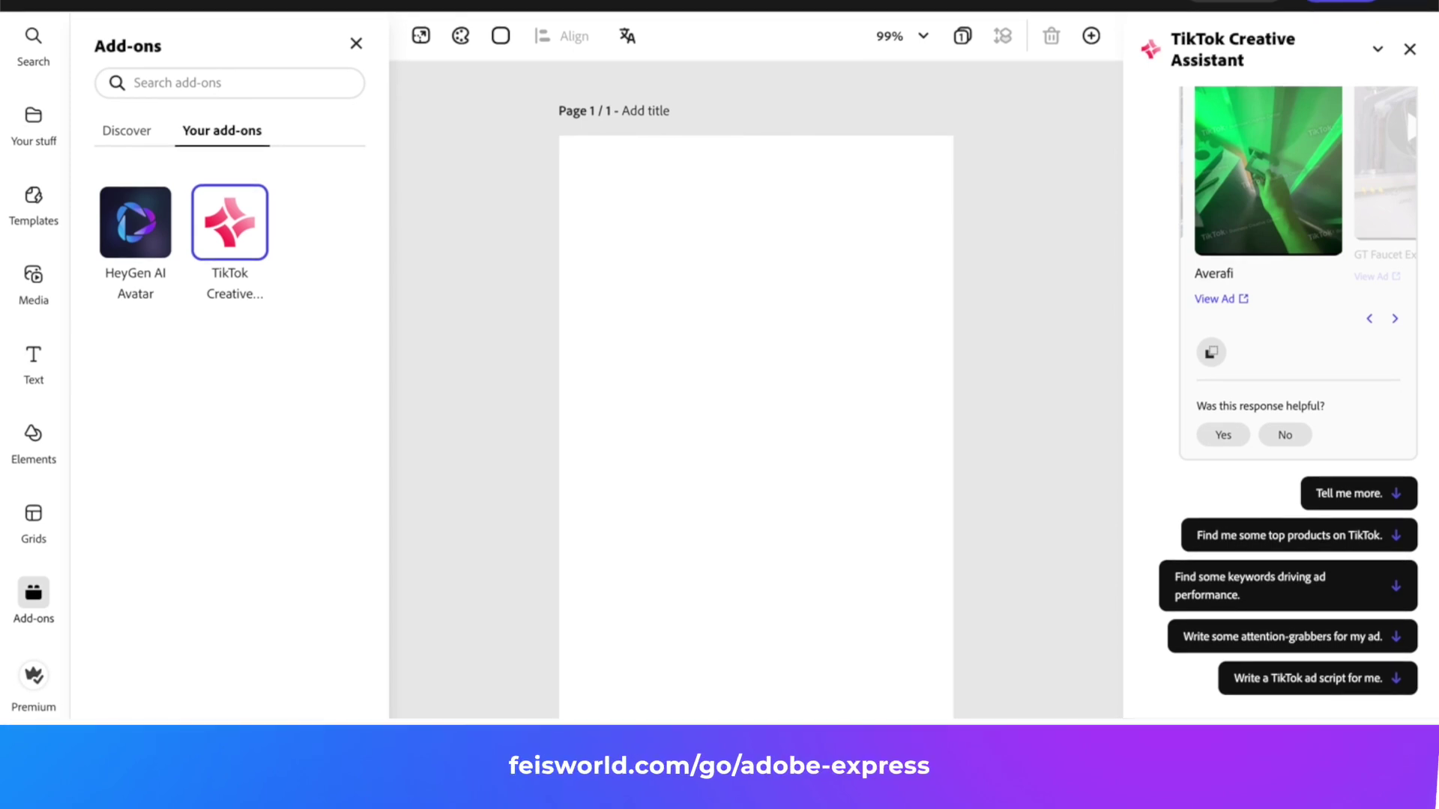
Send the TikTok ad script request for artists selling merch like wearable art and scarves.
key("Return")
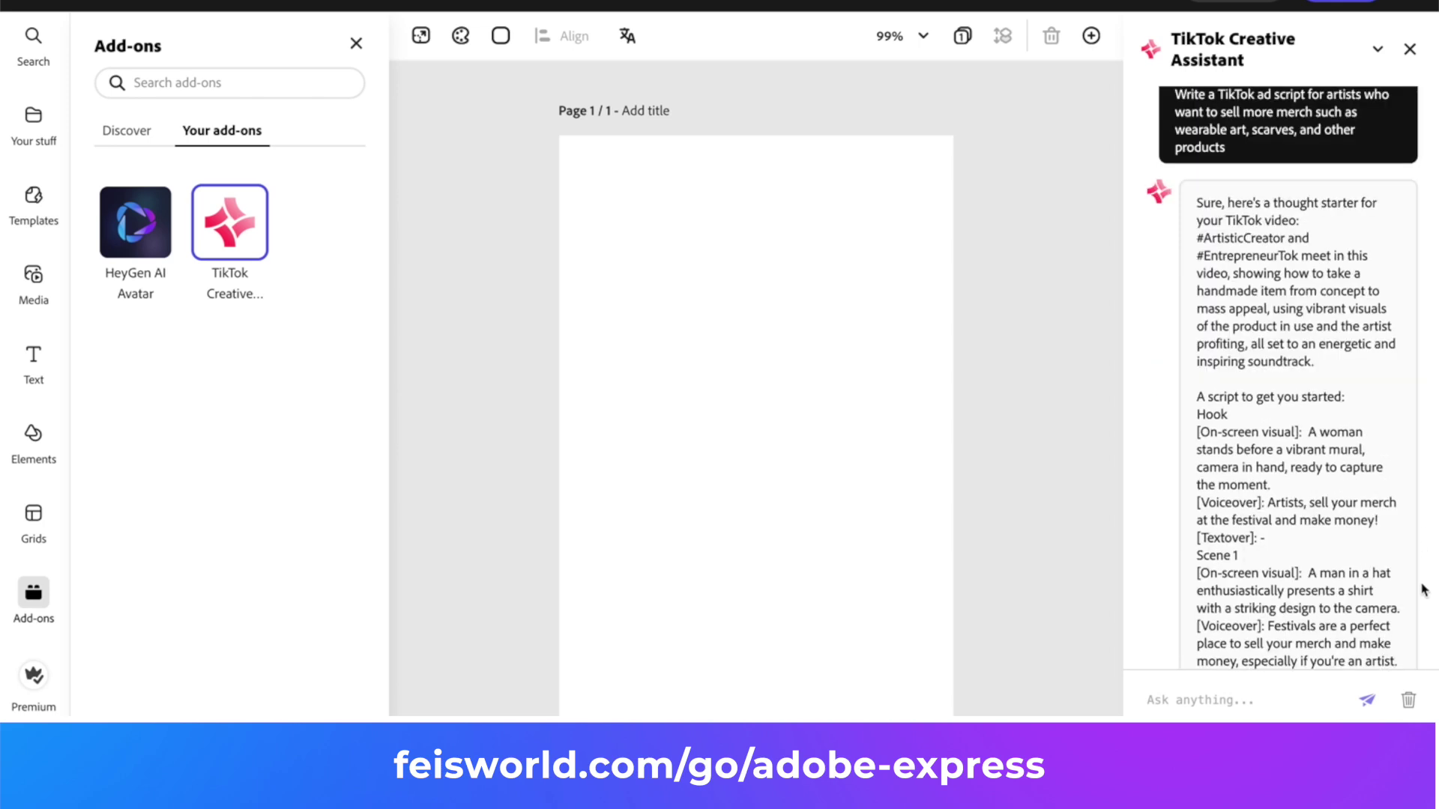
scroll(1424, 590, "down", 1)
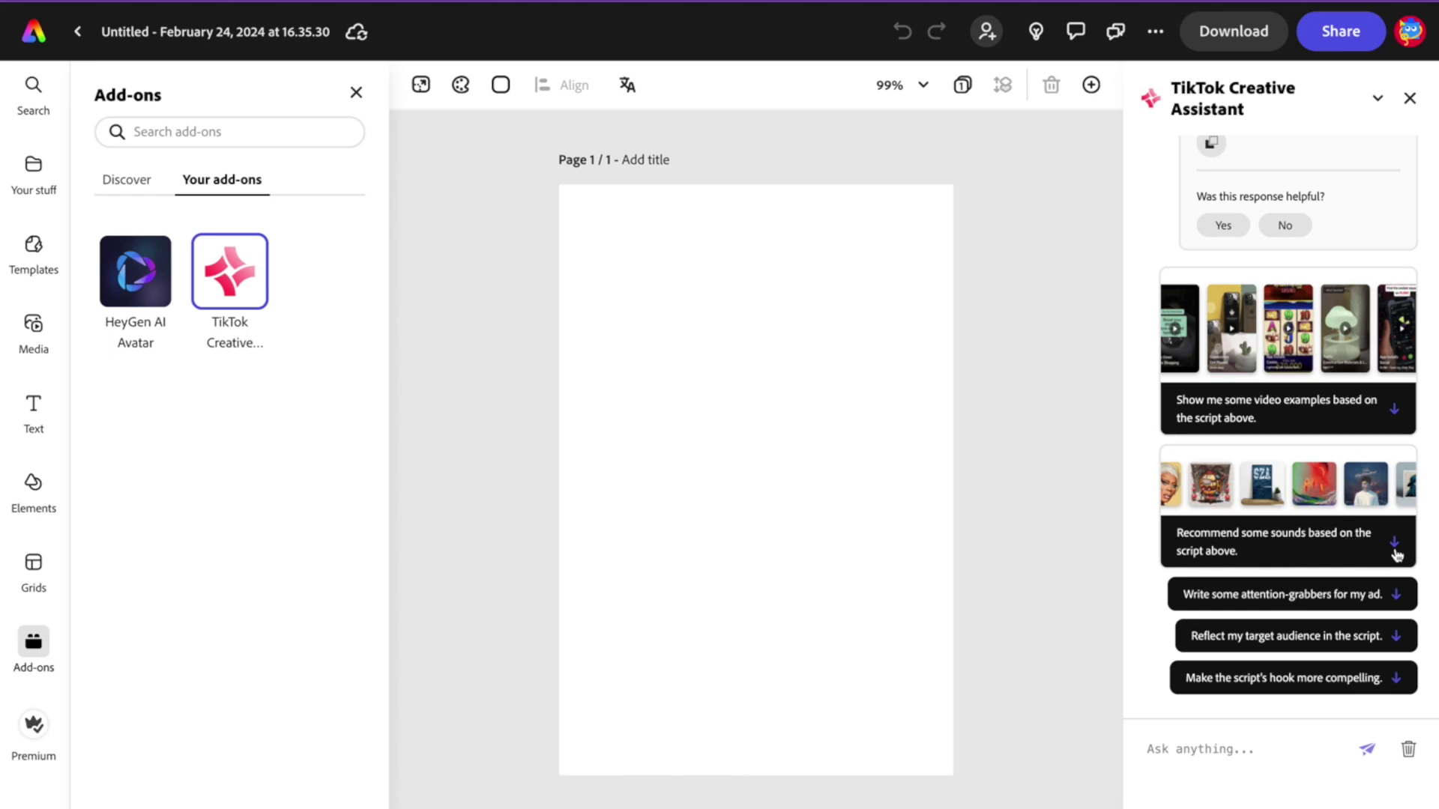
Show video ad examples for the merch script and advance to the next example ad.
left_click(1385, 413)
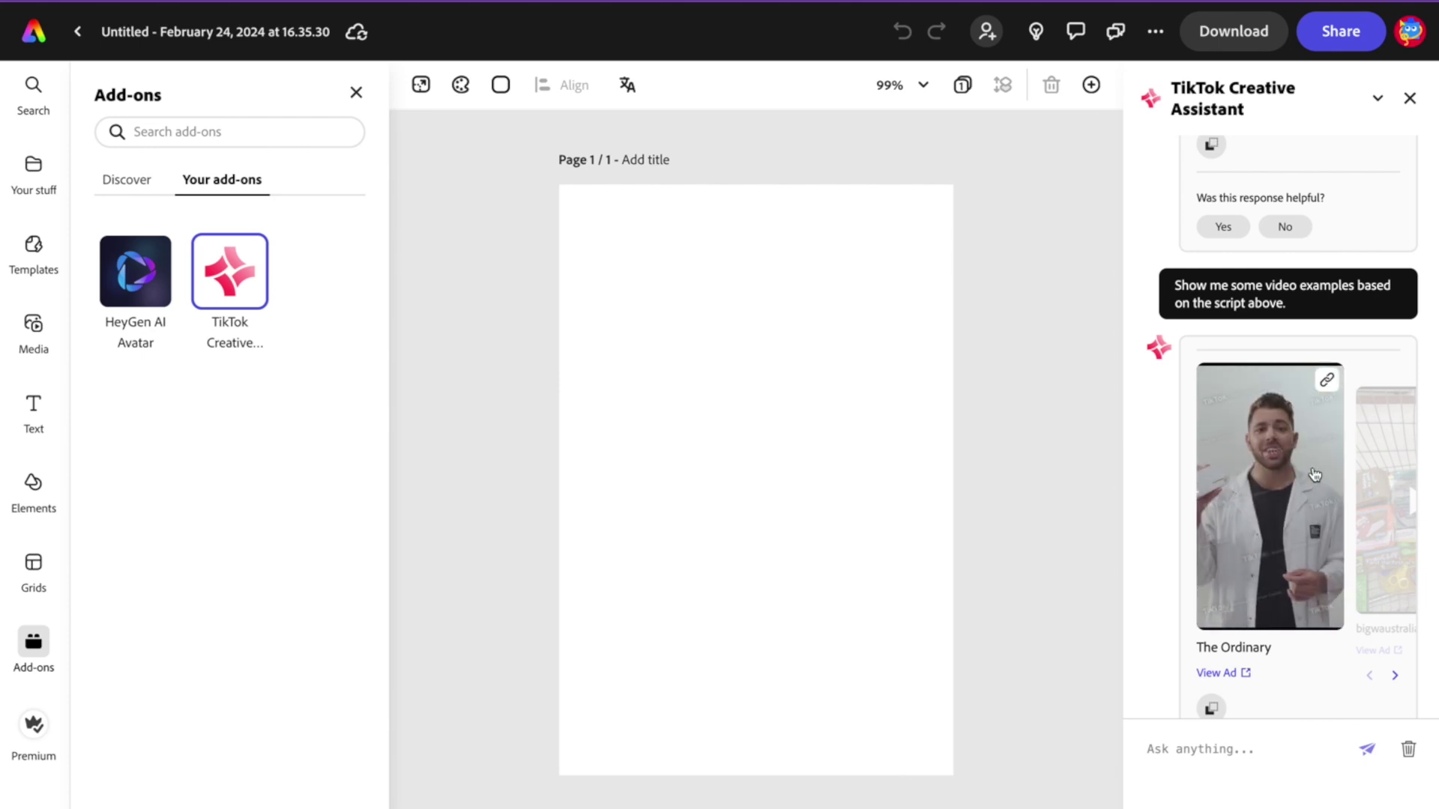
left_click(1382, 449)
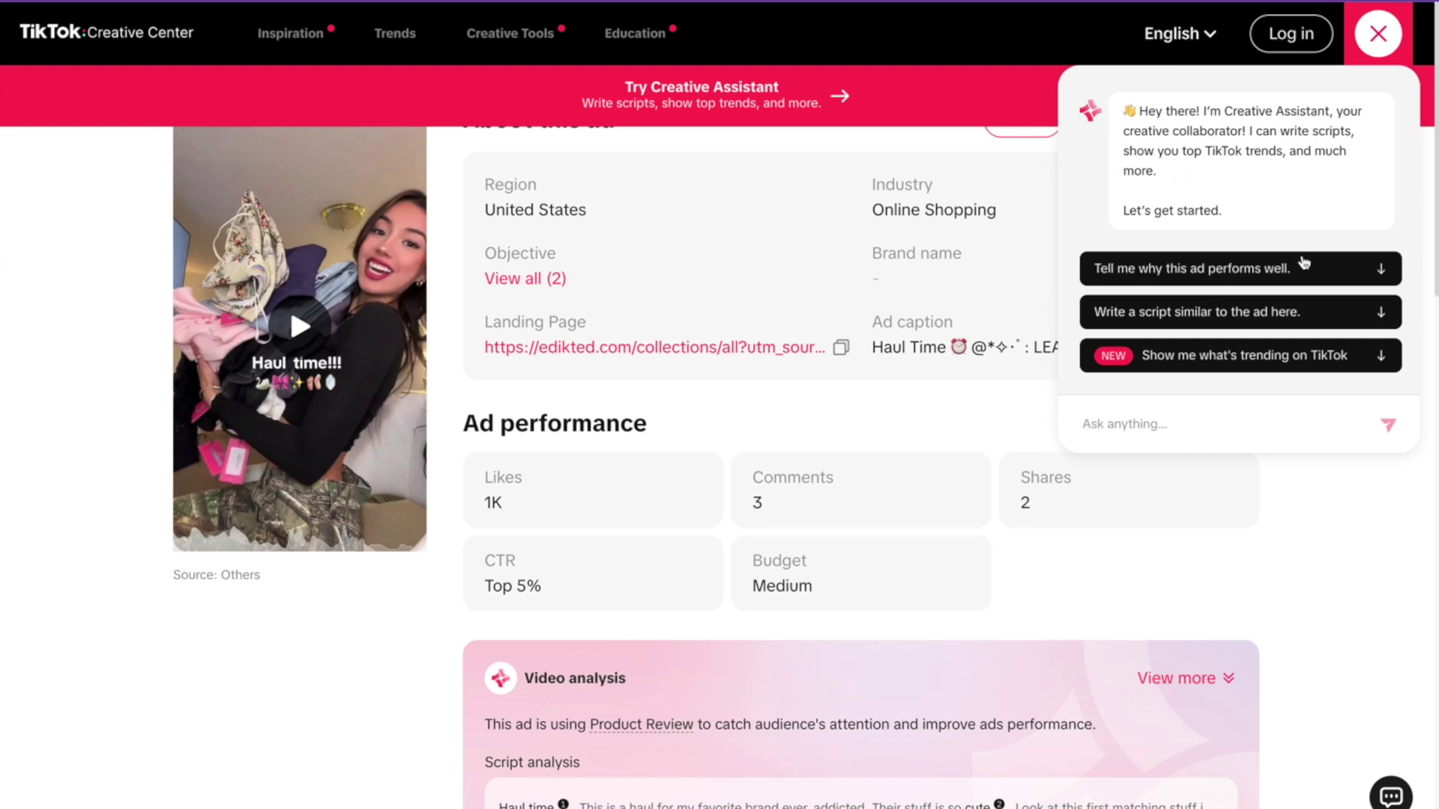
Close the Creative Assistant, select part of the video analysis script, and view the CTR time chart.
left_click(1378, 30)
scroll(692, 579, "down", 5)
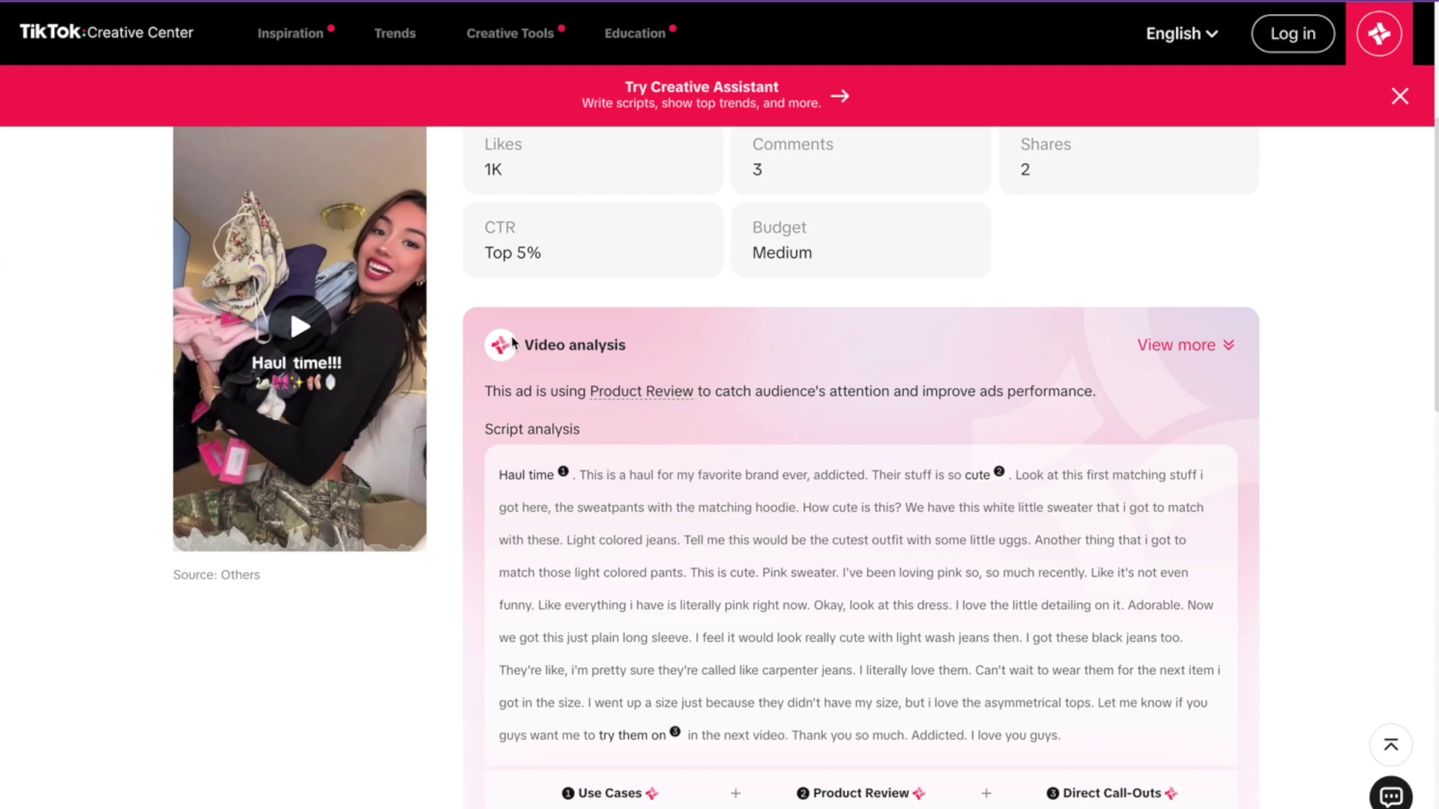
scroll(687, 390, "down", 1)
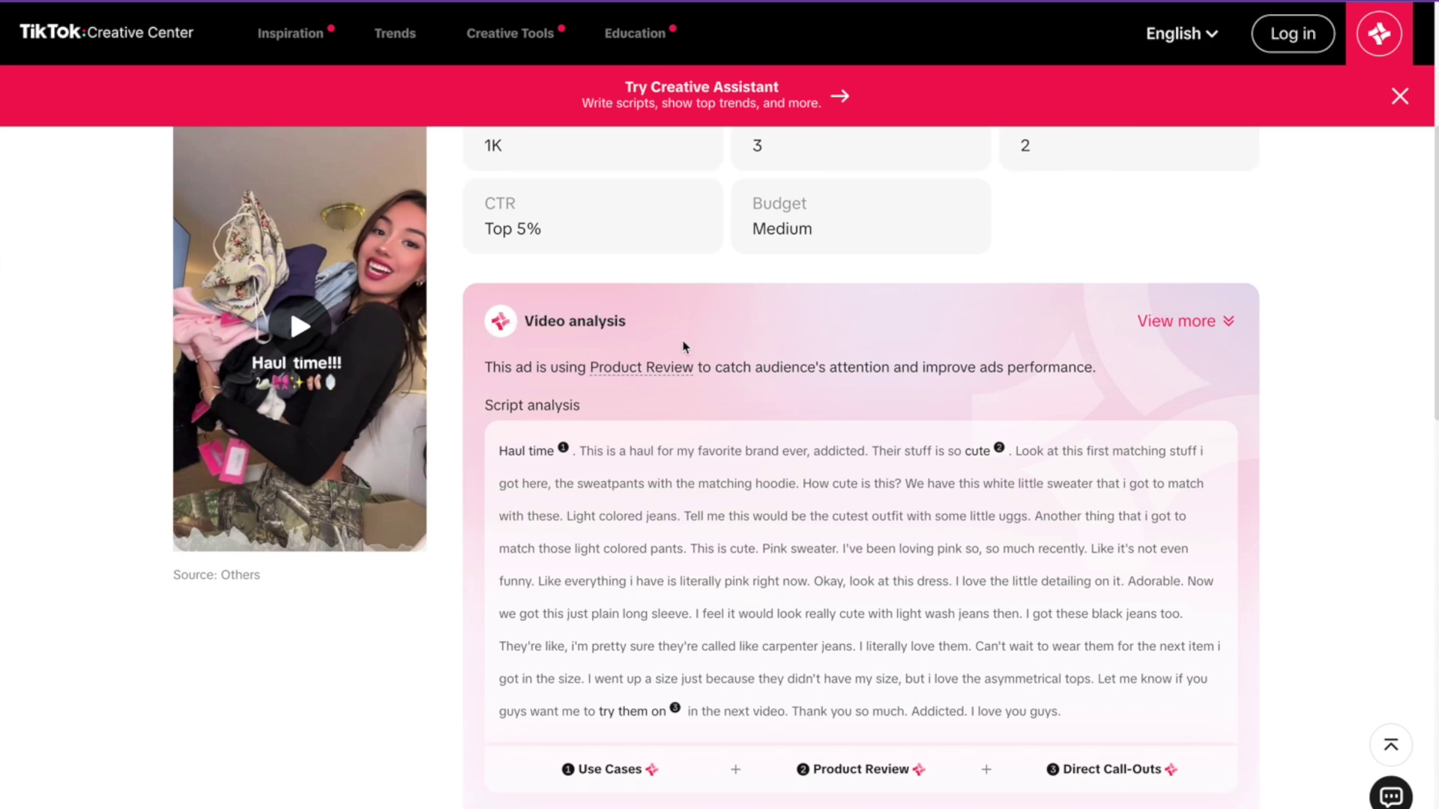
left_click_drag(671, 430, 997, 624)
scroll(1176, 667, "down", 1)
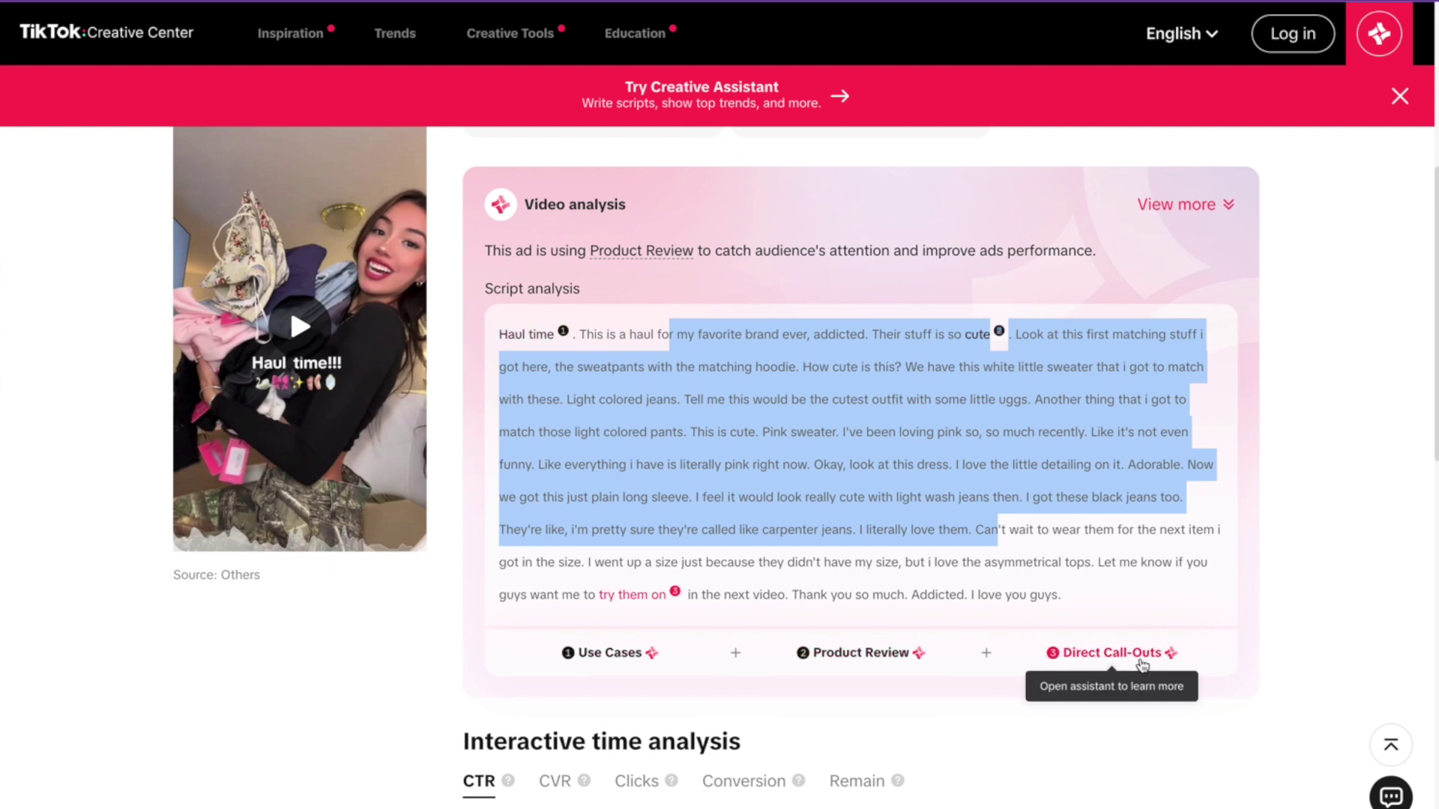
scroll(708, 613, "down", 7)
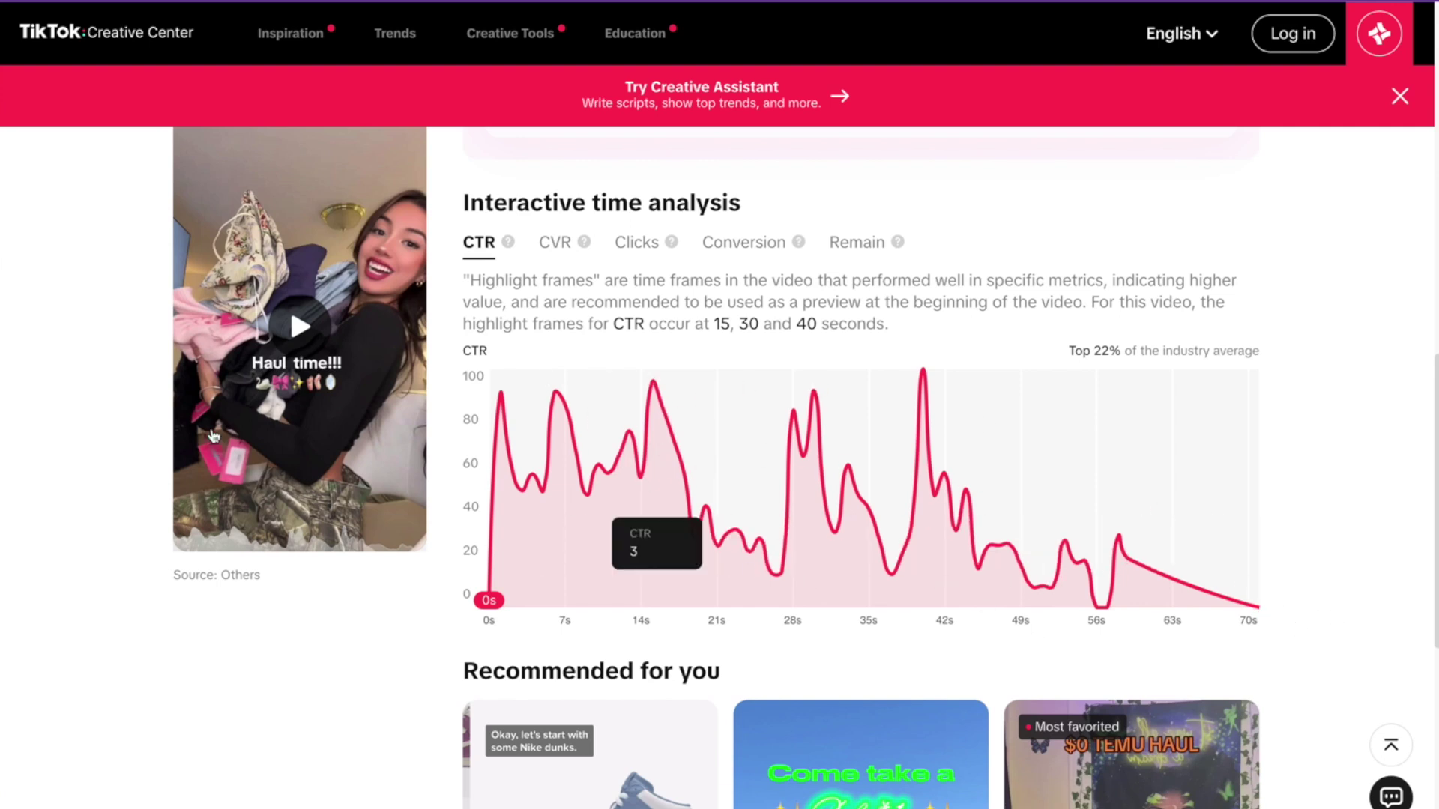
scroll(690, 643, "down", 1)
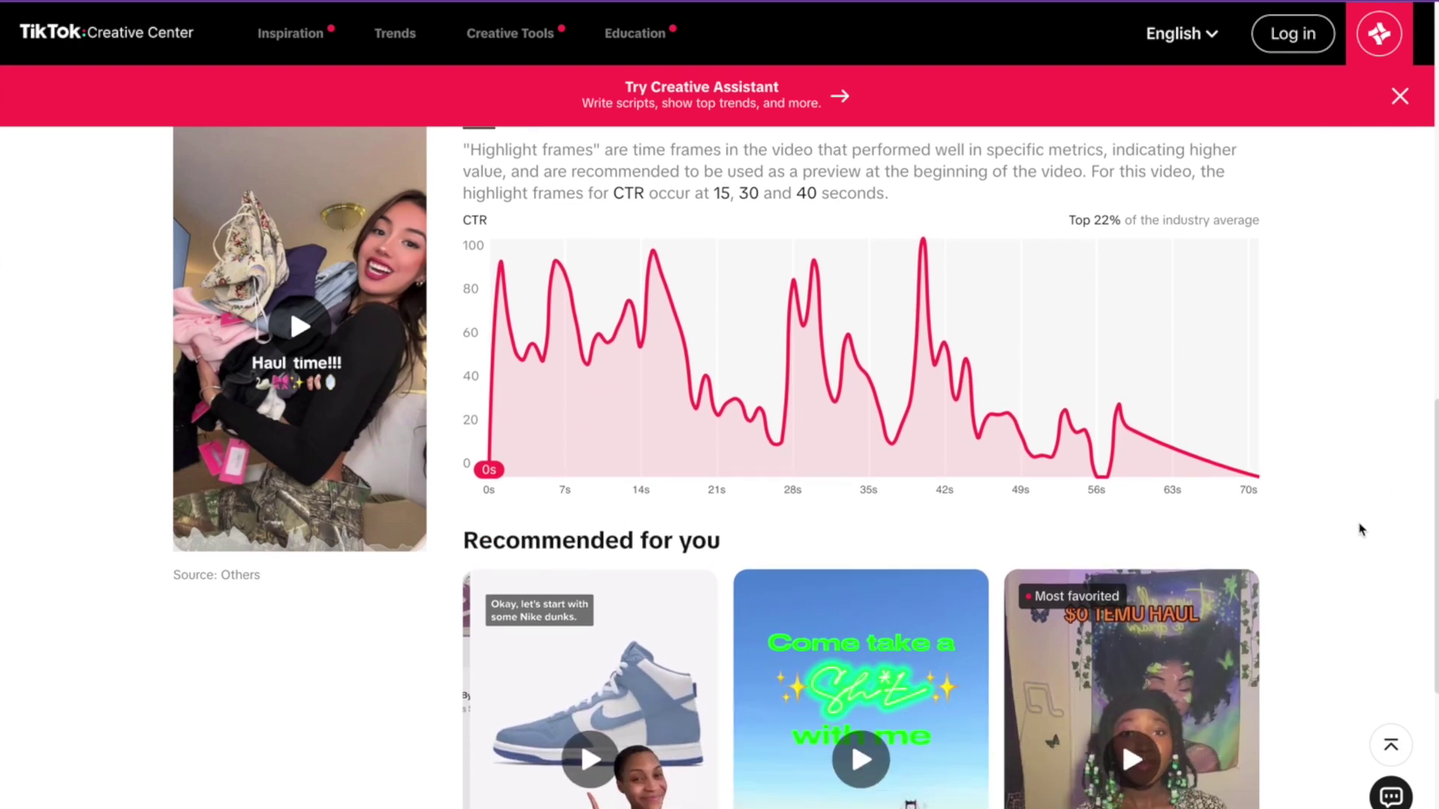
scroll(690, 642, "down", 5)
mouse_move(626, 501)
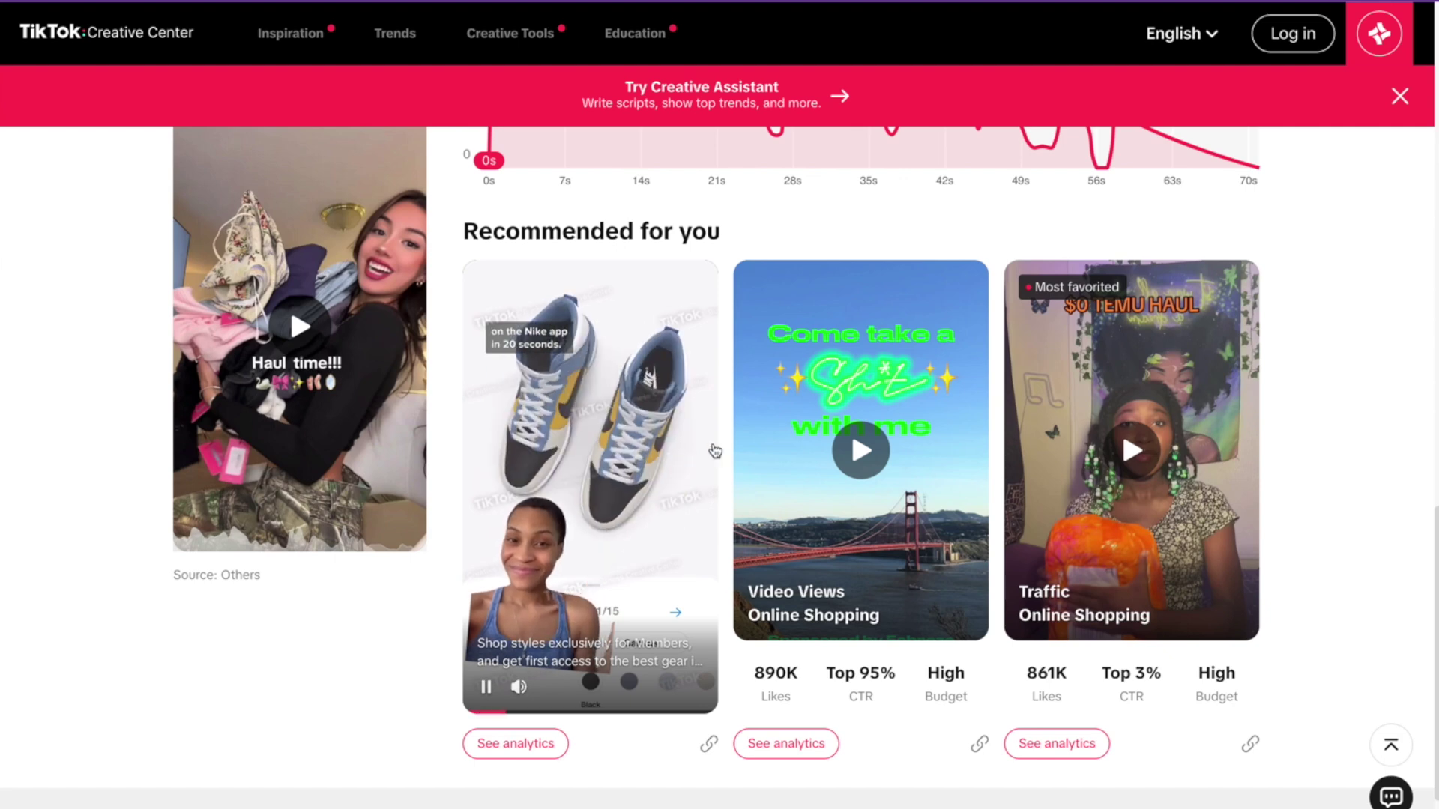
mouse_move(817, 425)
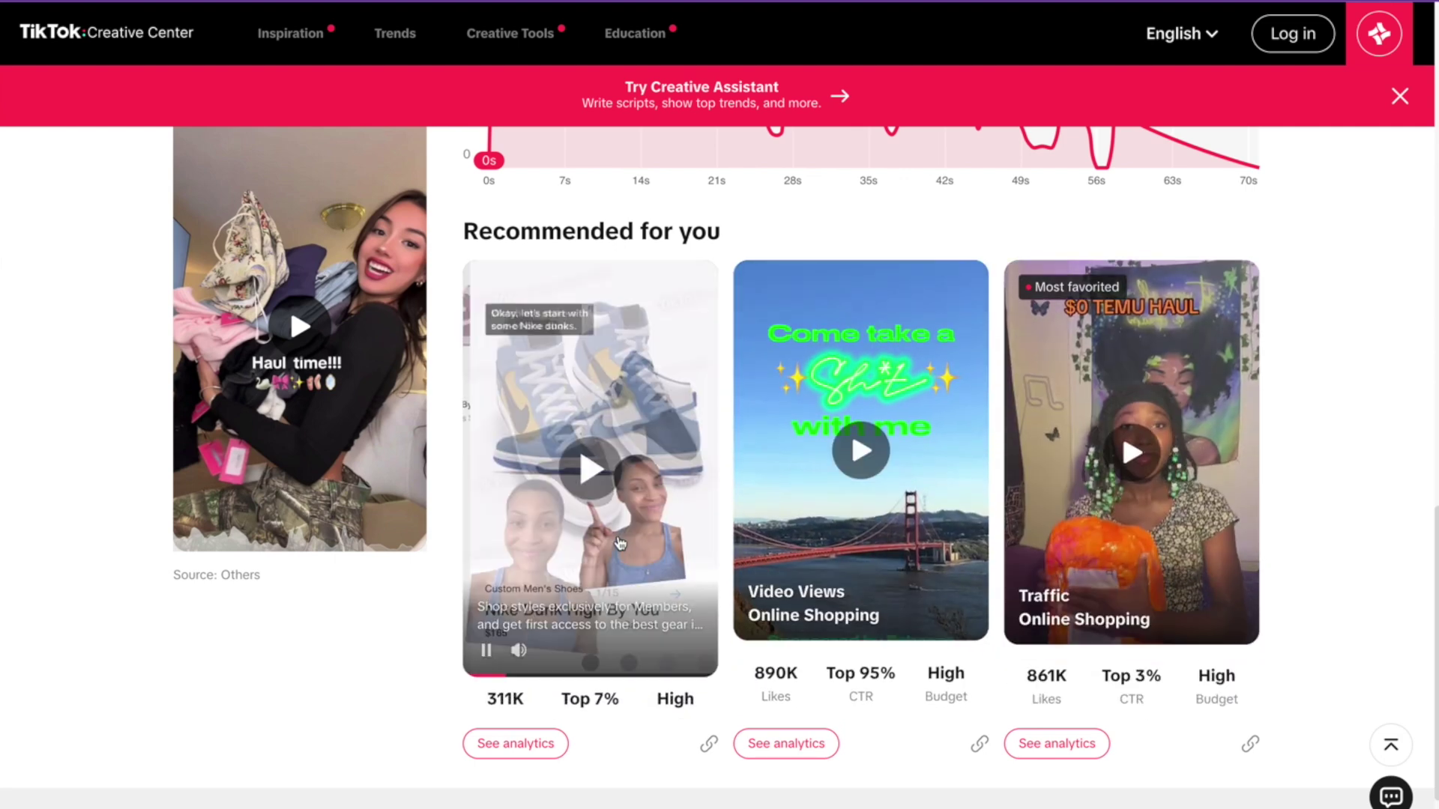
mouse_move(610, 572)
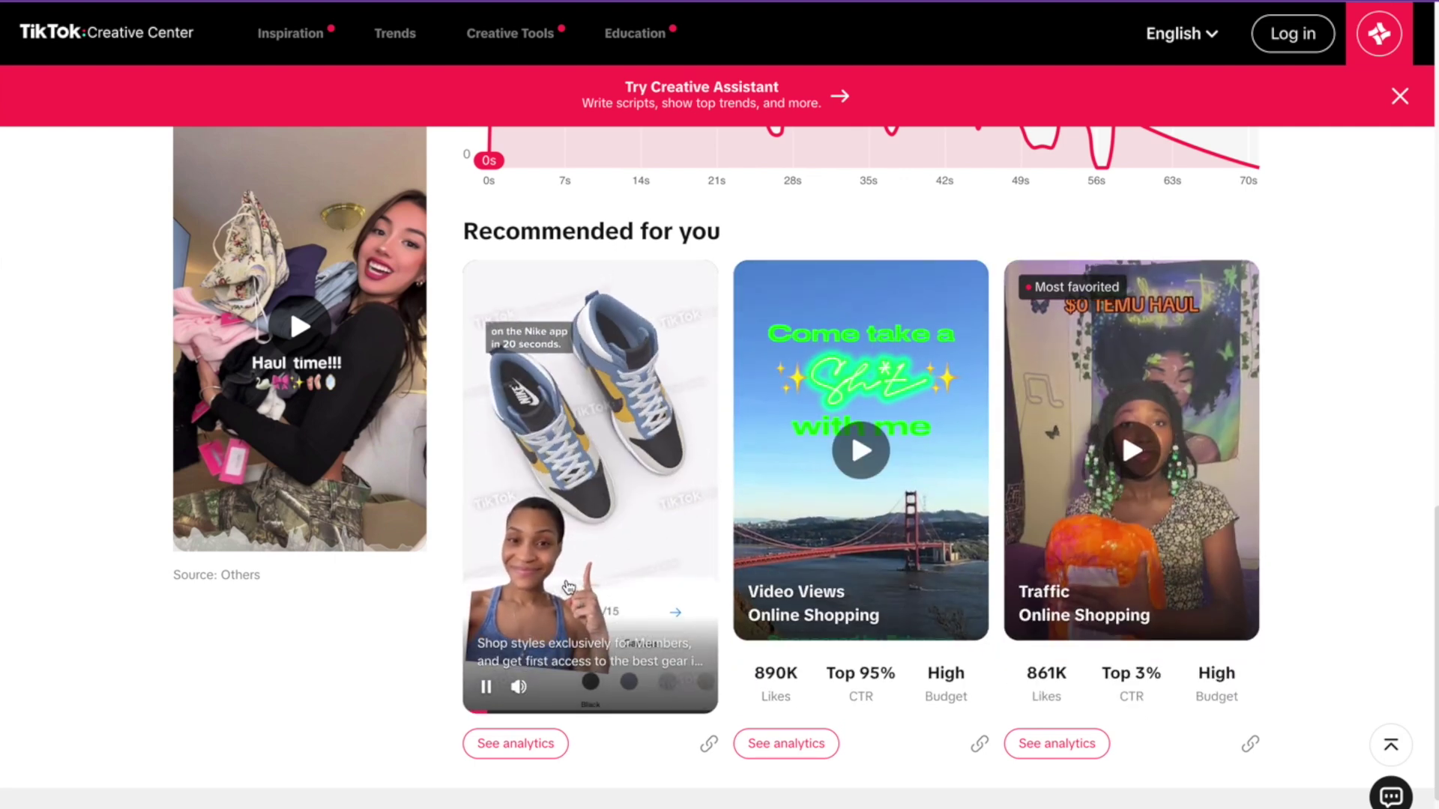
scroll(323, 663, "down", 2)
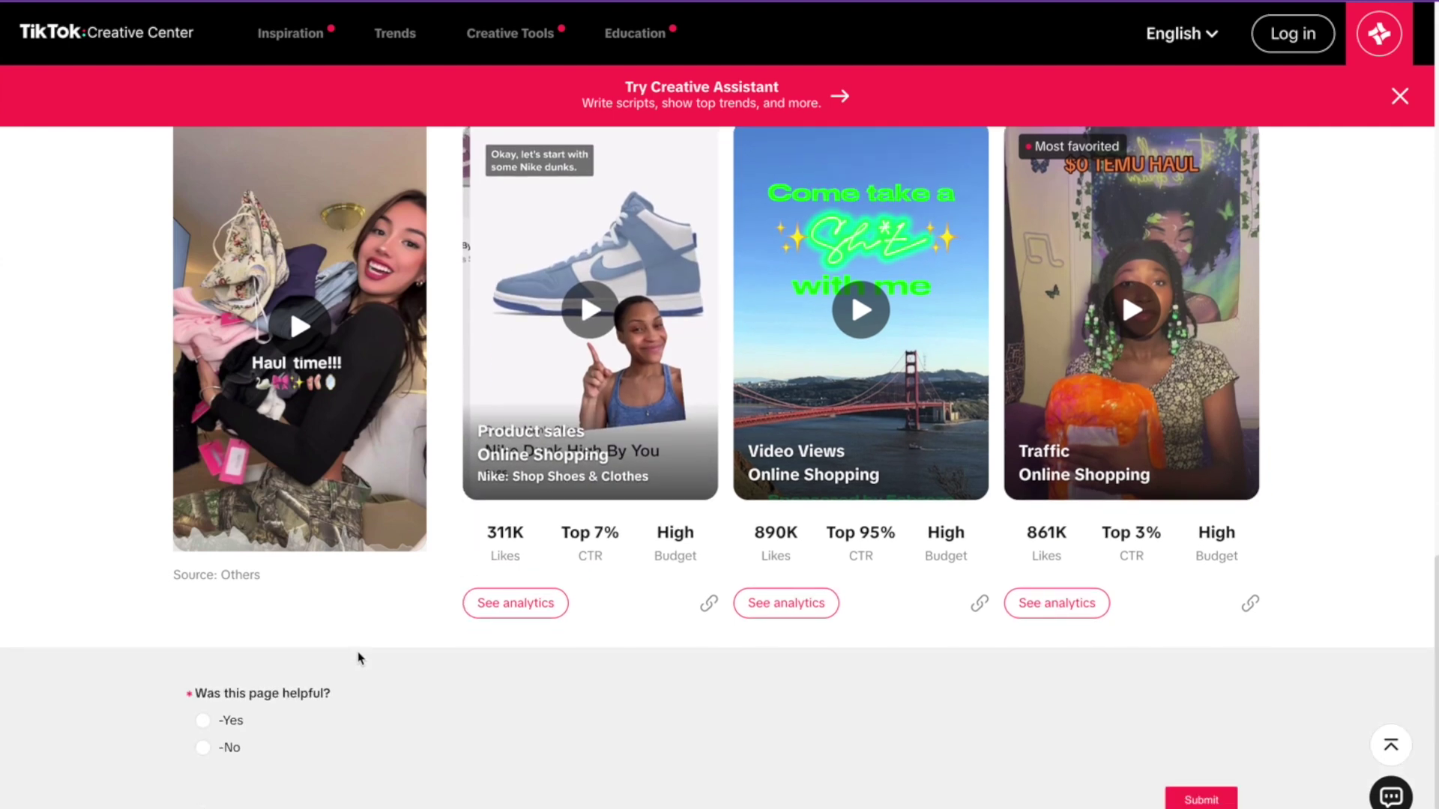
scroll(375, 652, "up", 6)
scroll(395, 649, "up", 10)
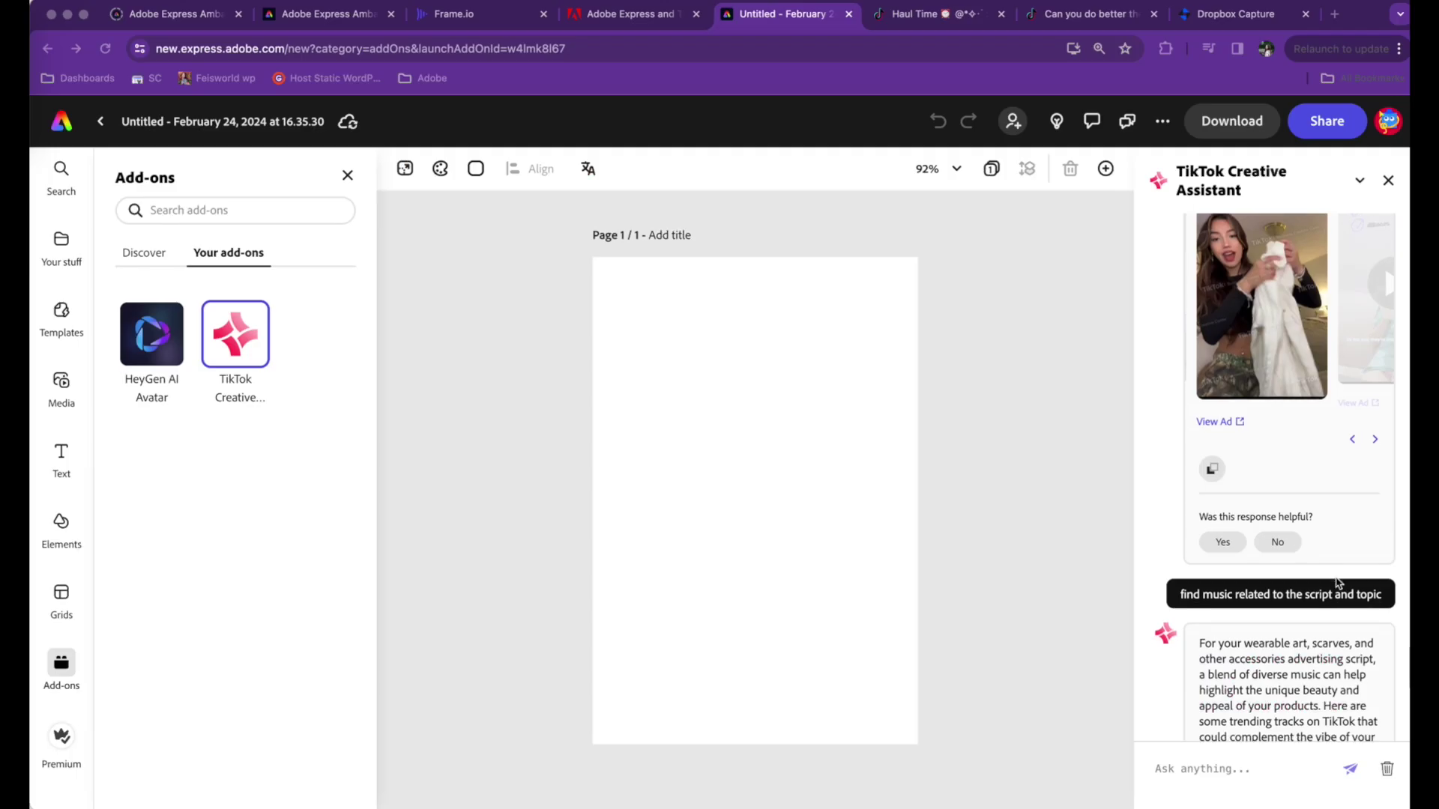
Scroll to the merch script's music recommendations and play the Volcano track preview.
scroll(1275, 585, "down", 2)
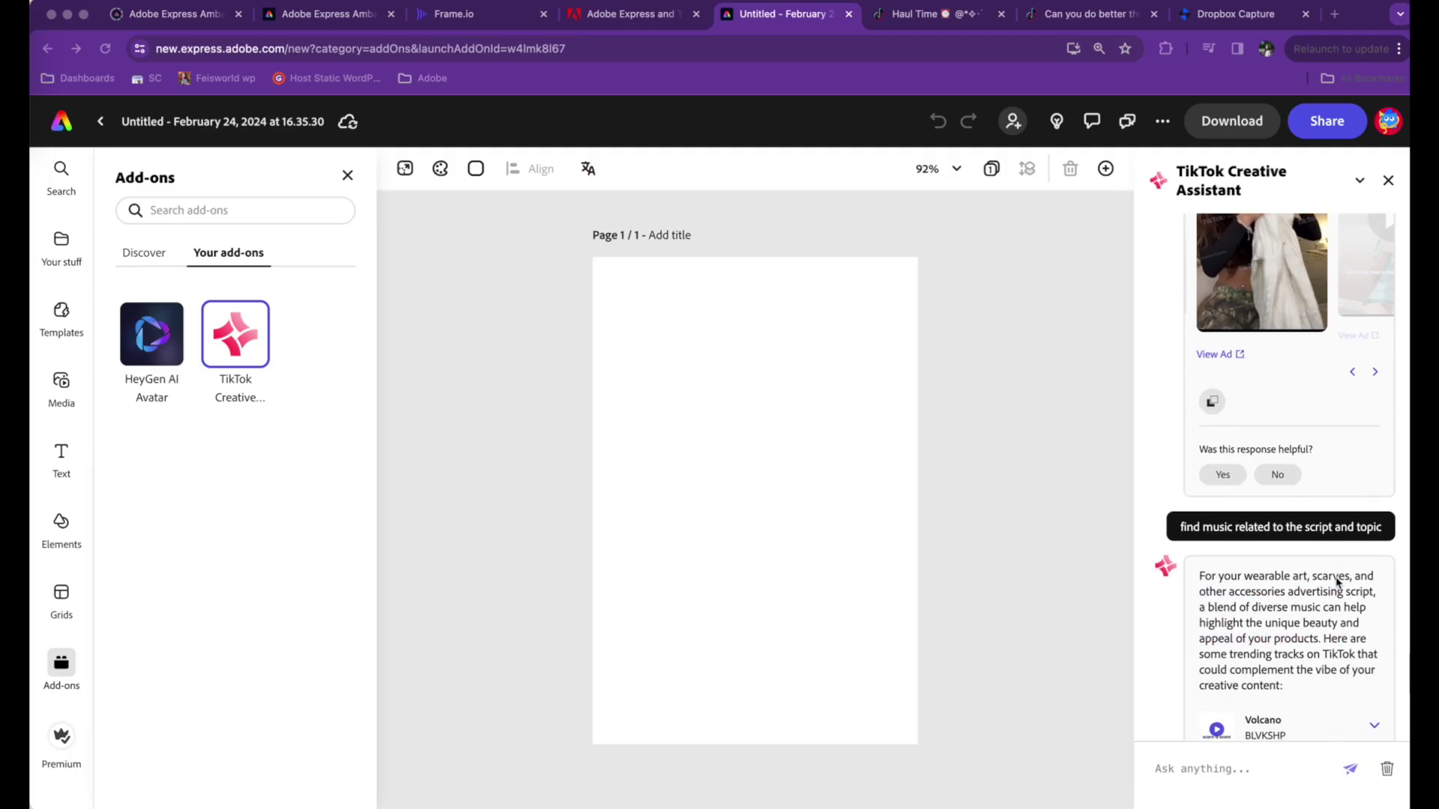
scroll(1247, 637, "up", 1)
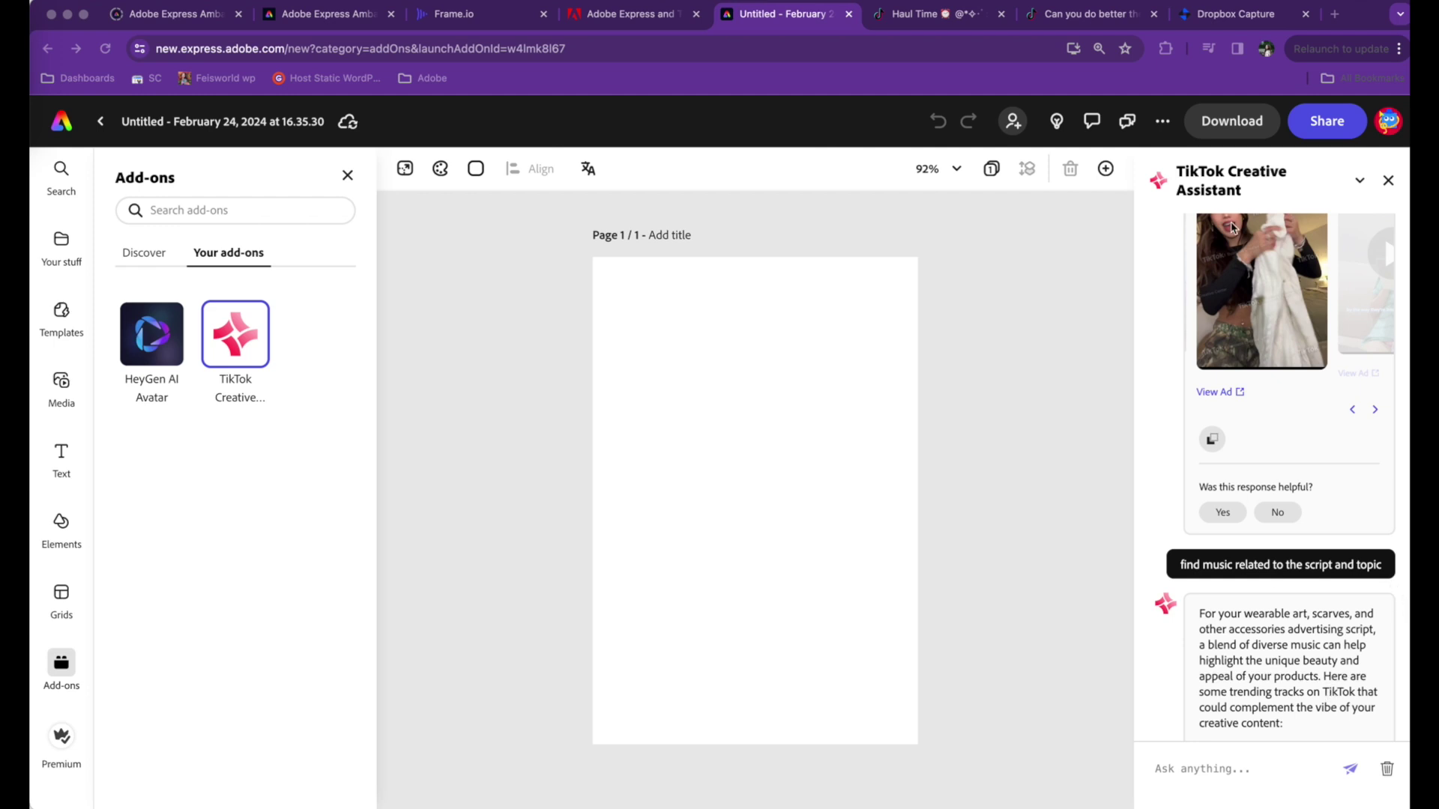
scroll(1329, 691, "down", 1)
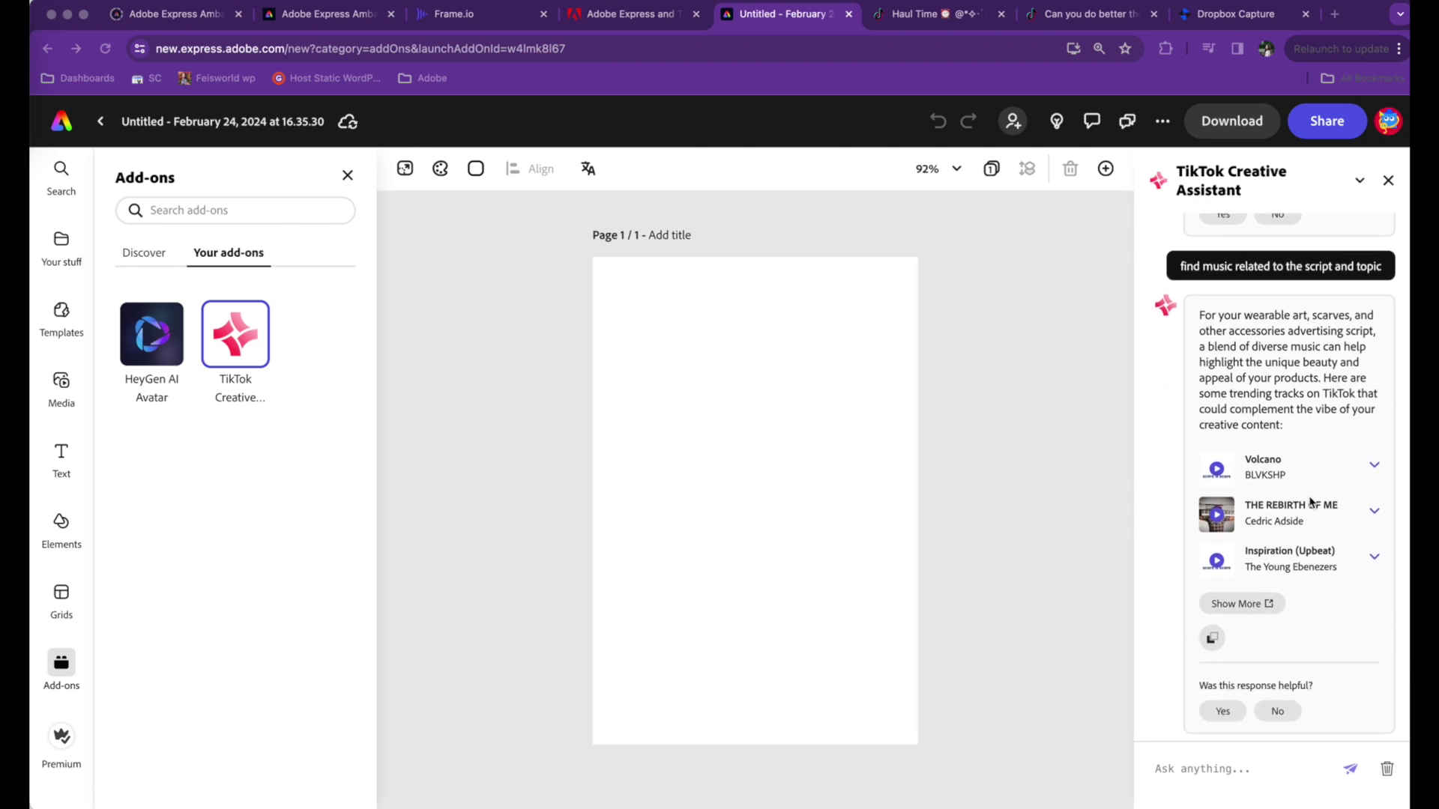
left_click(1217, 470)
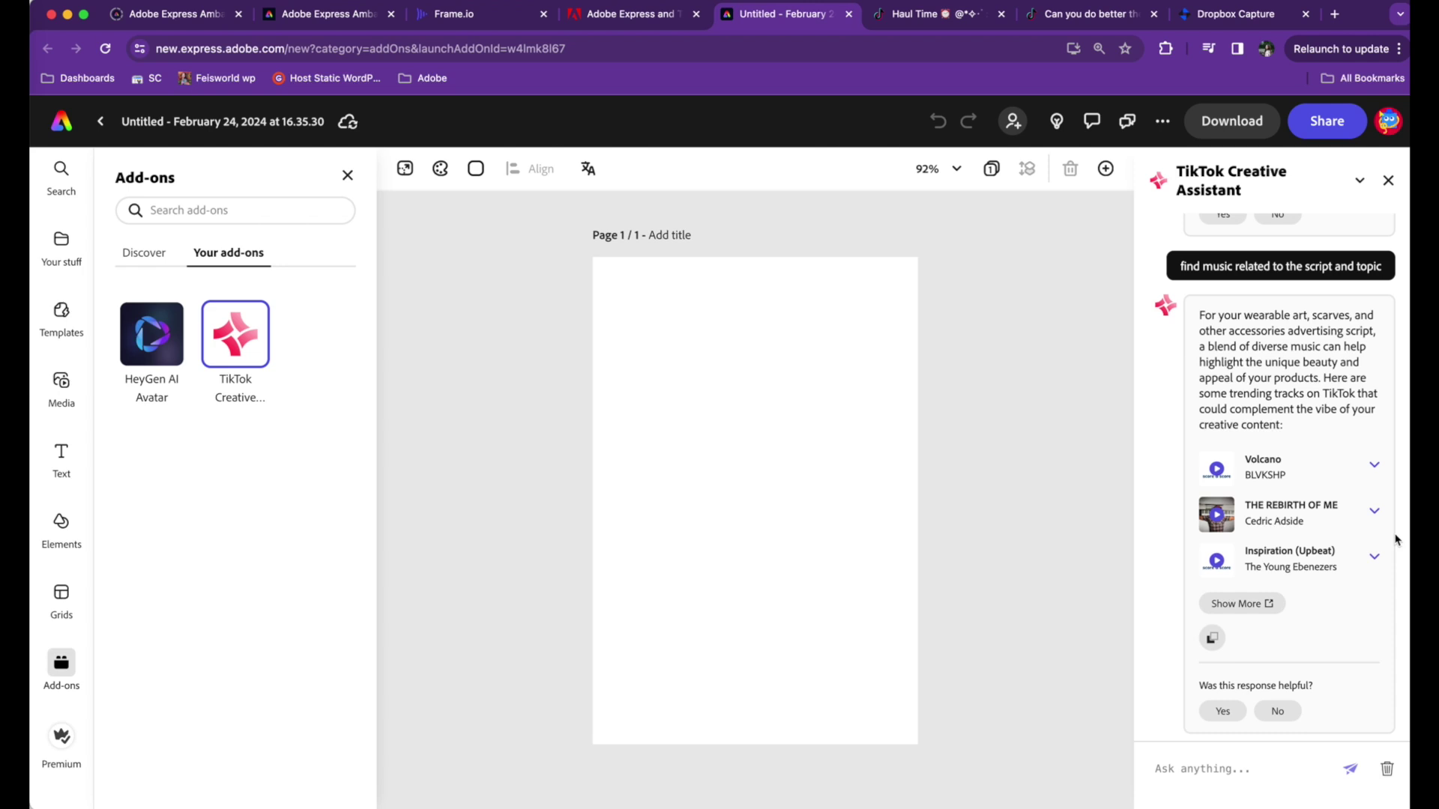
Open the Commercial Music Library via Show More, then return to the Adobe Express tab.
left_click(1237, 605)
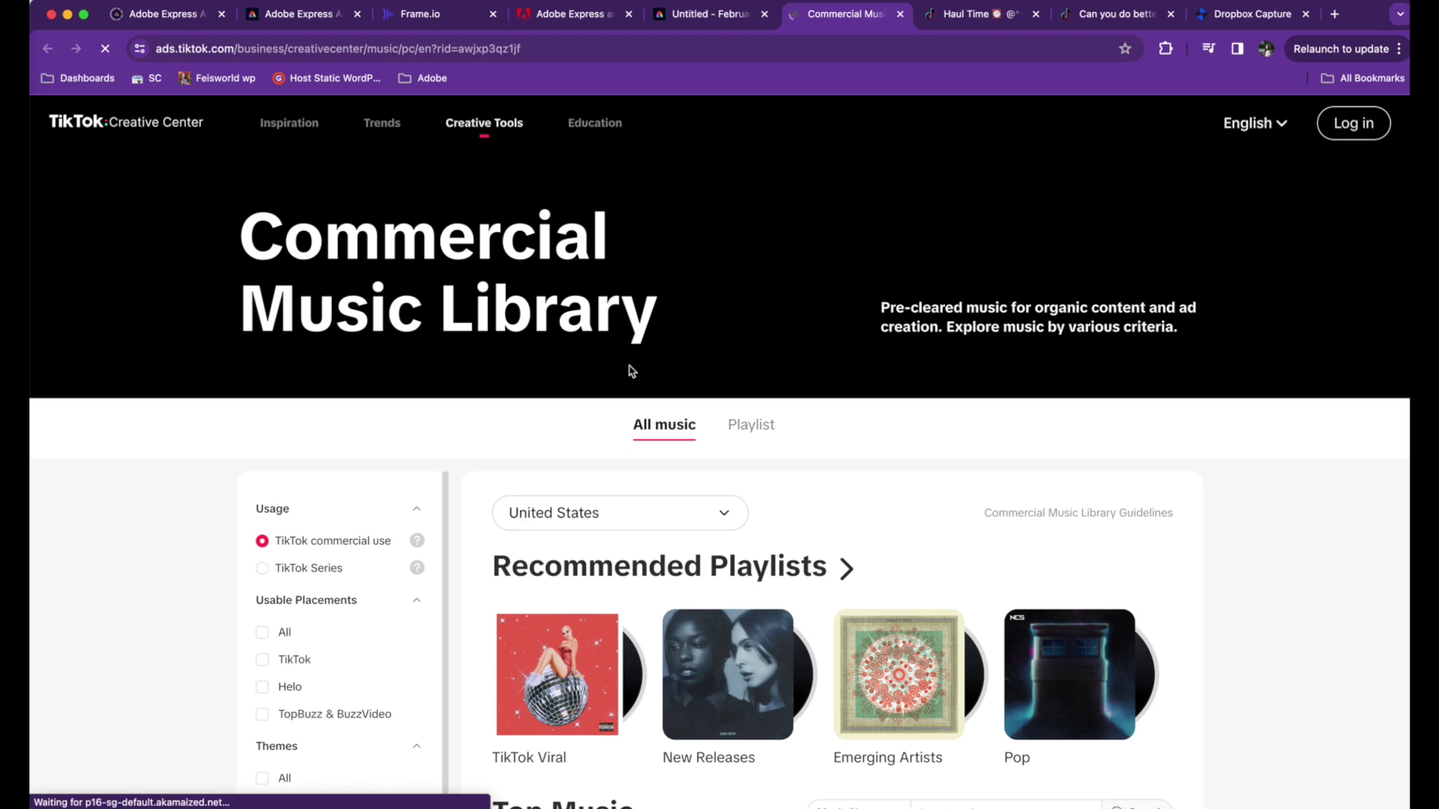
left_click(713, 15)
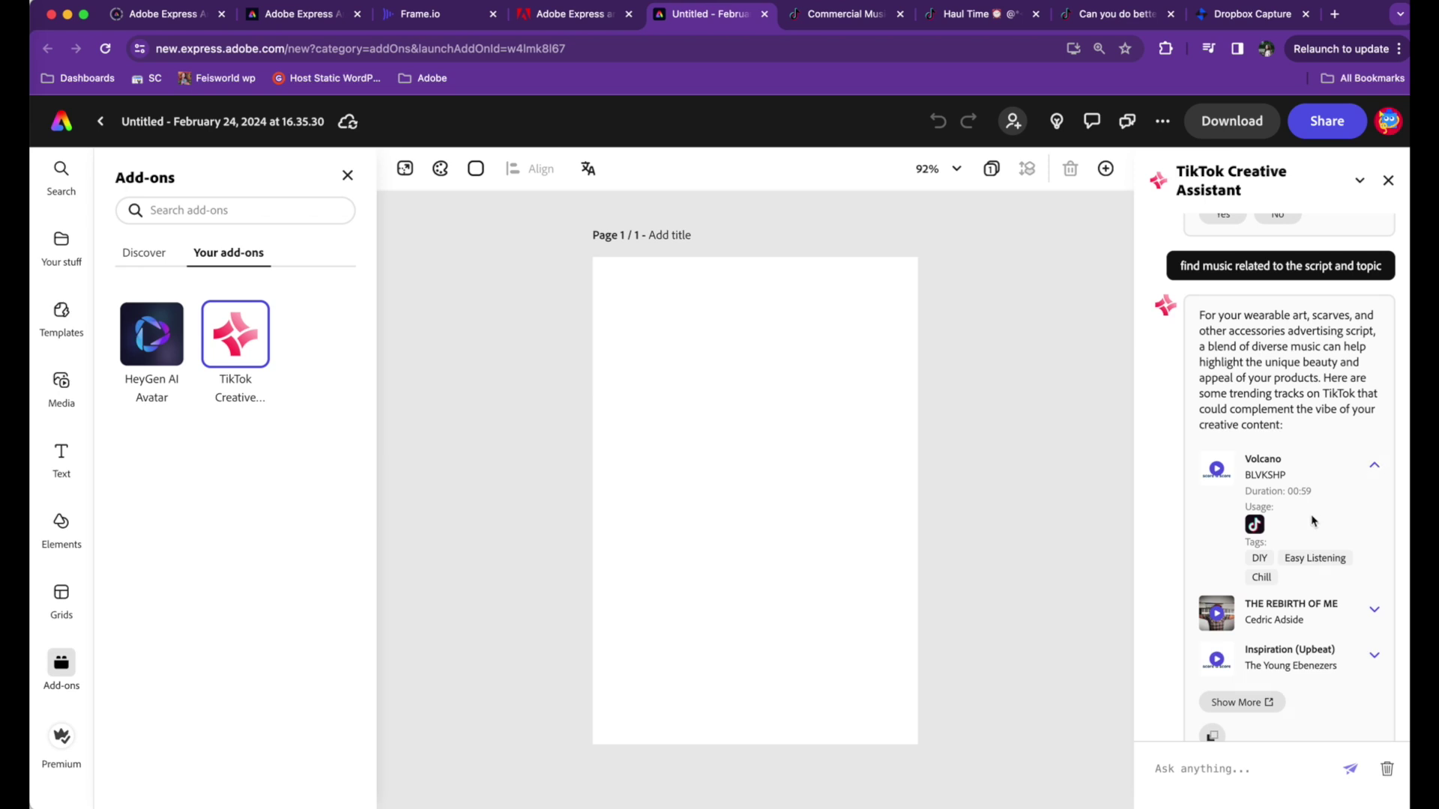
Select the track title 'Volcano' in the assistant's suggested music list.
double_click(1267, 461)
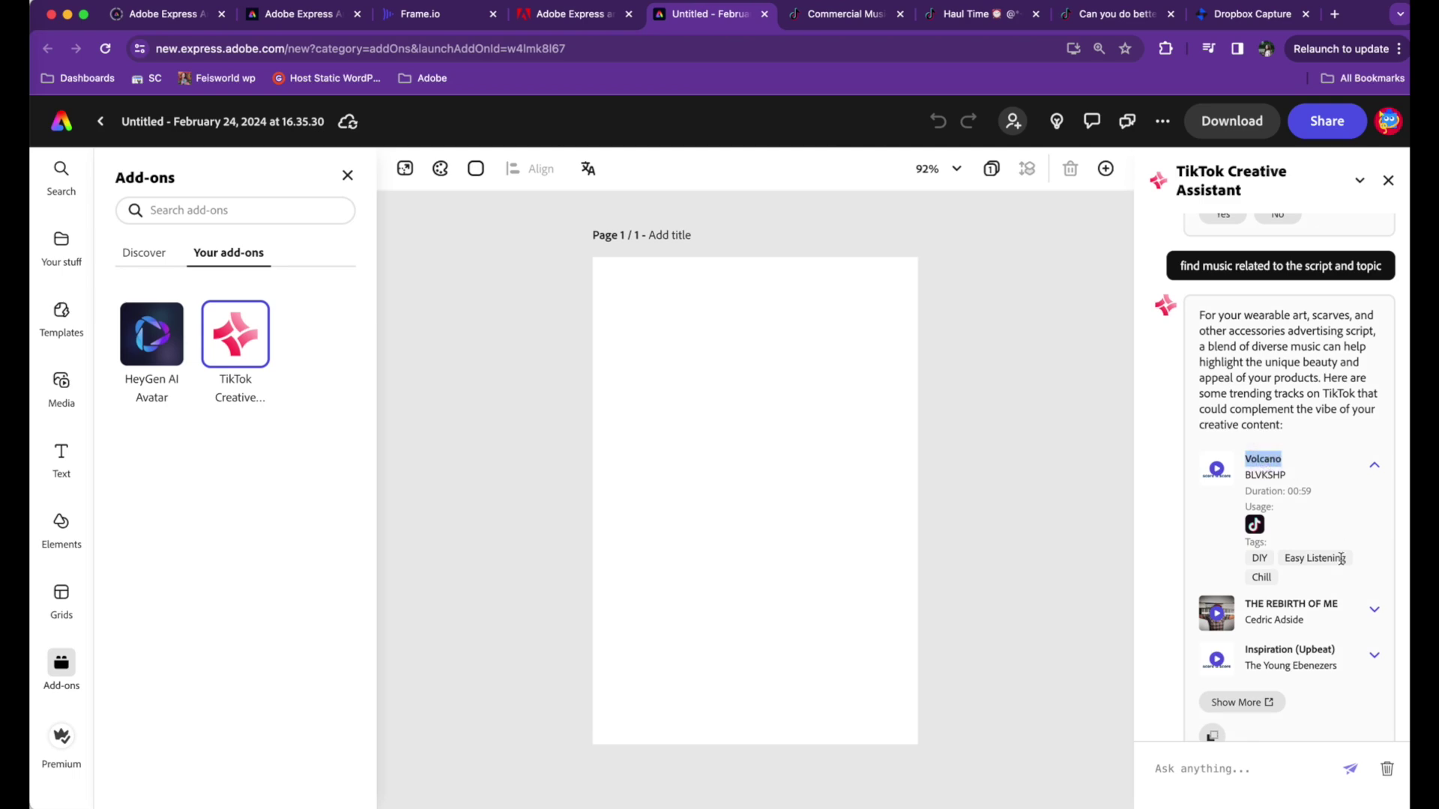